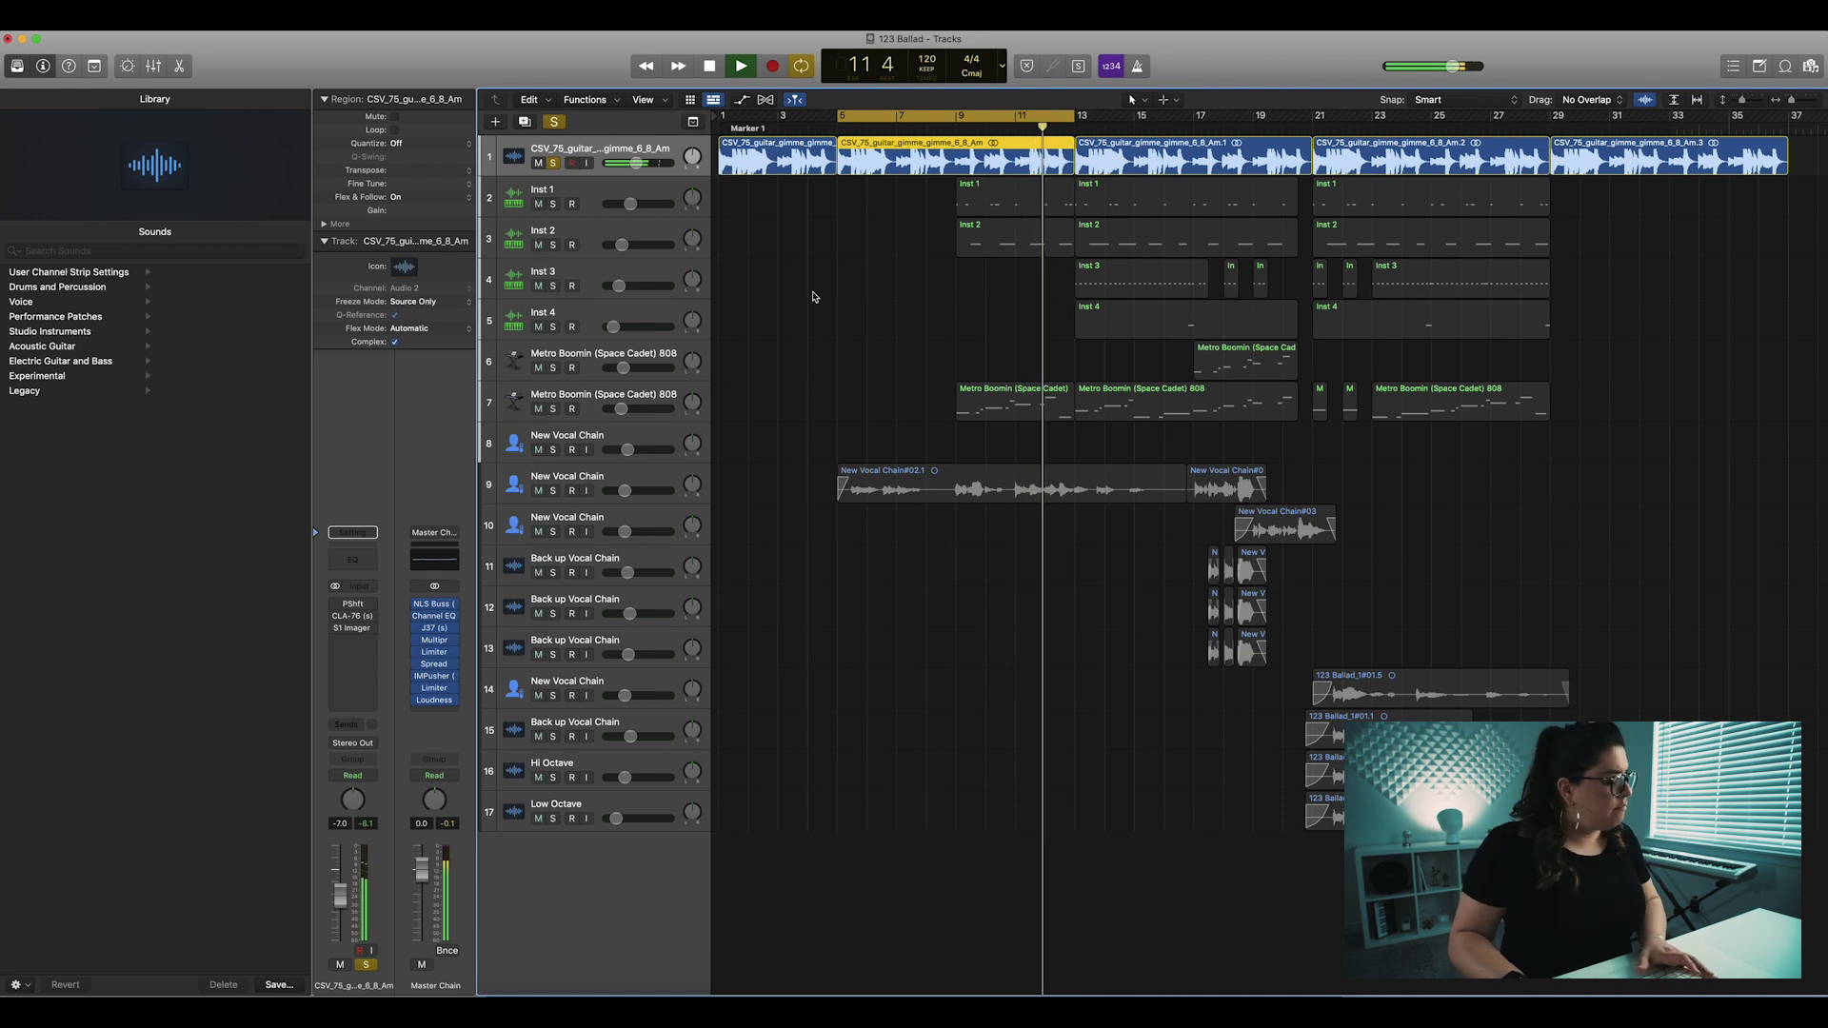
# - Enable the Pitch Shifter insert on the guitar loop track and audition the loop with its plug-in window open
pyautogui.press('space')
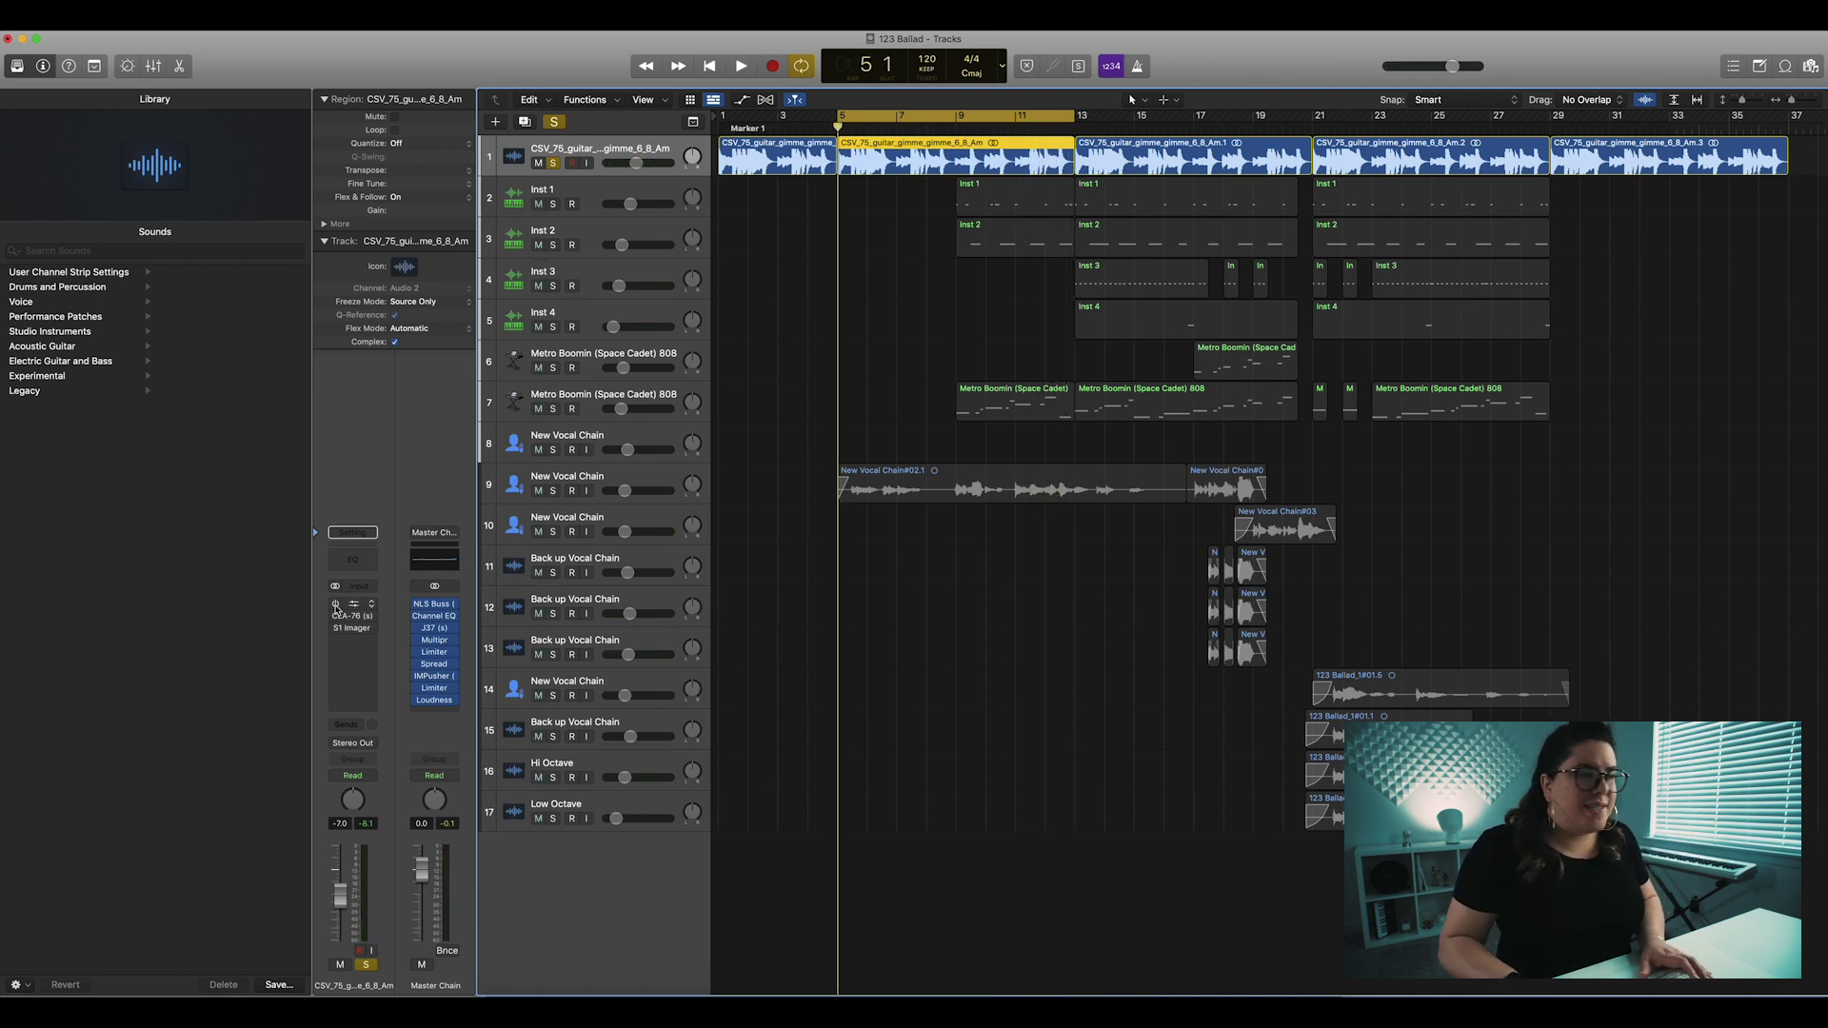
pyautogui.click(349, 605)
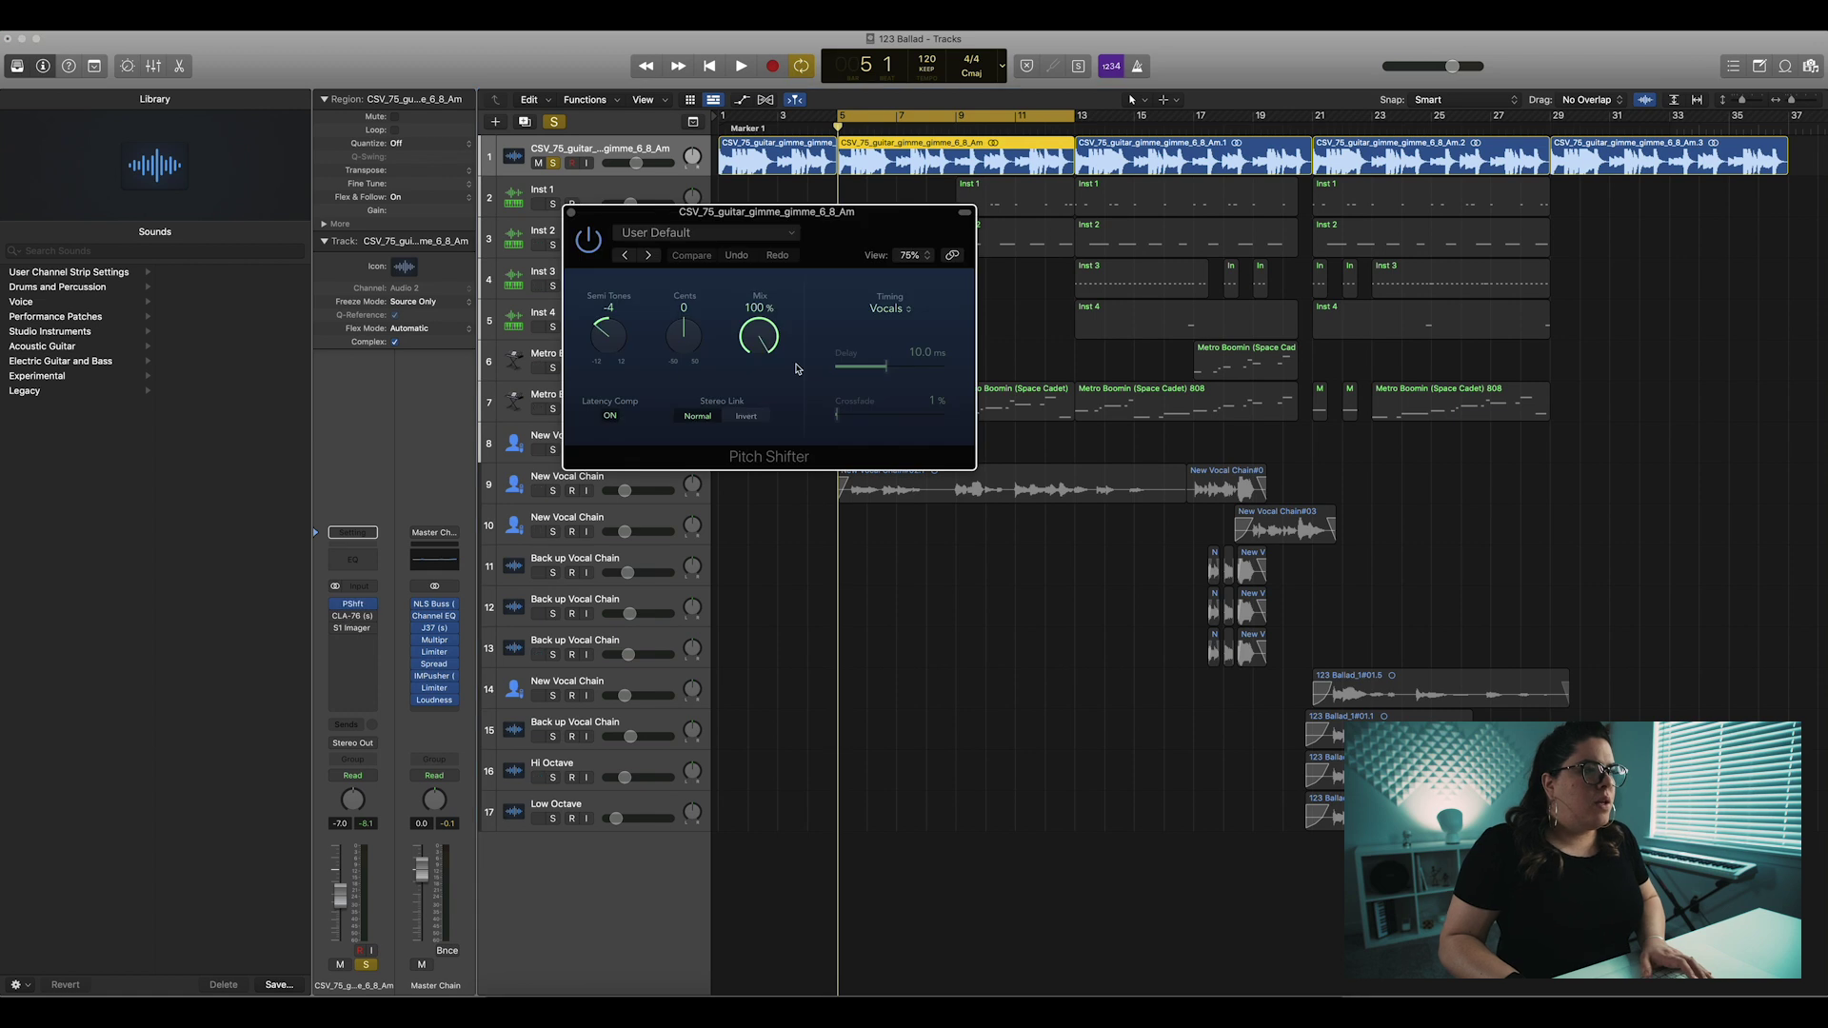
pyautogui.moveTo(831, 222); pyautogui.dragTo(678, 234)
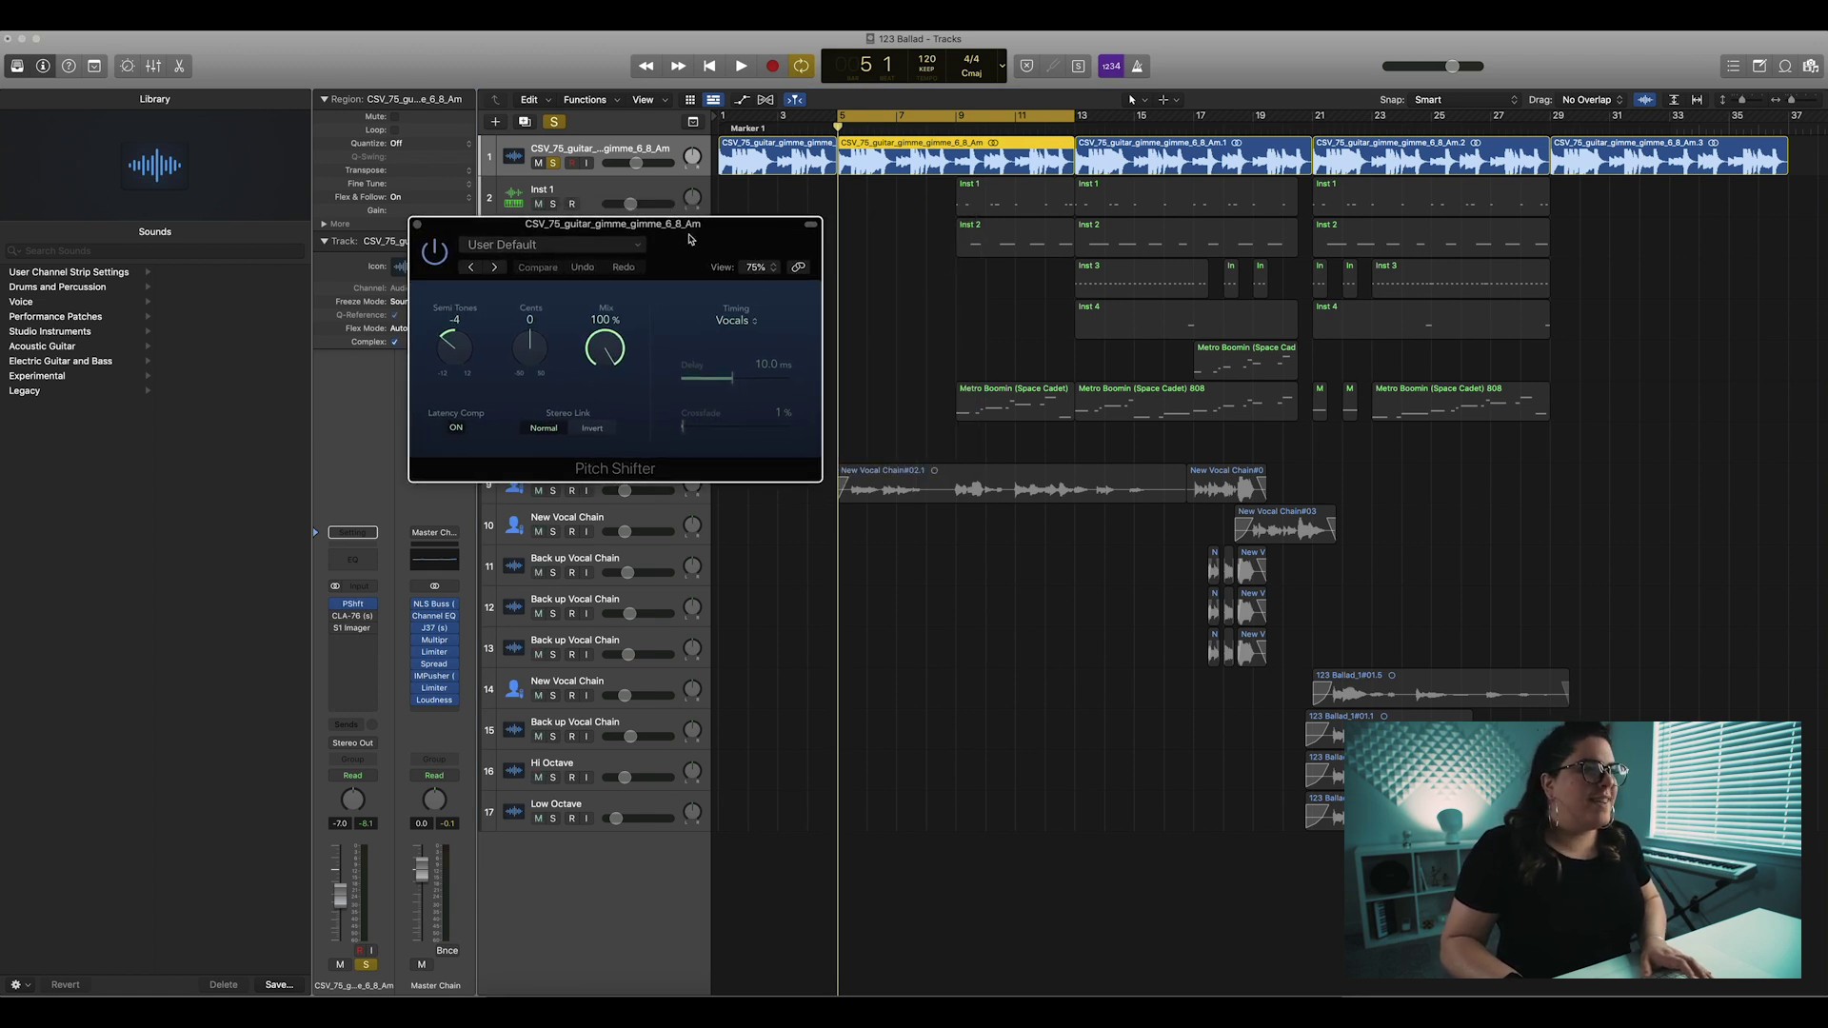
pyautogui.press('space')
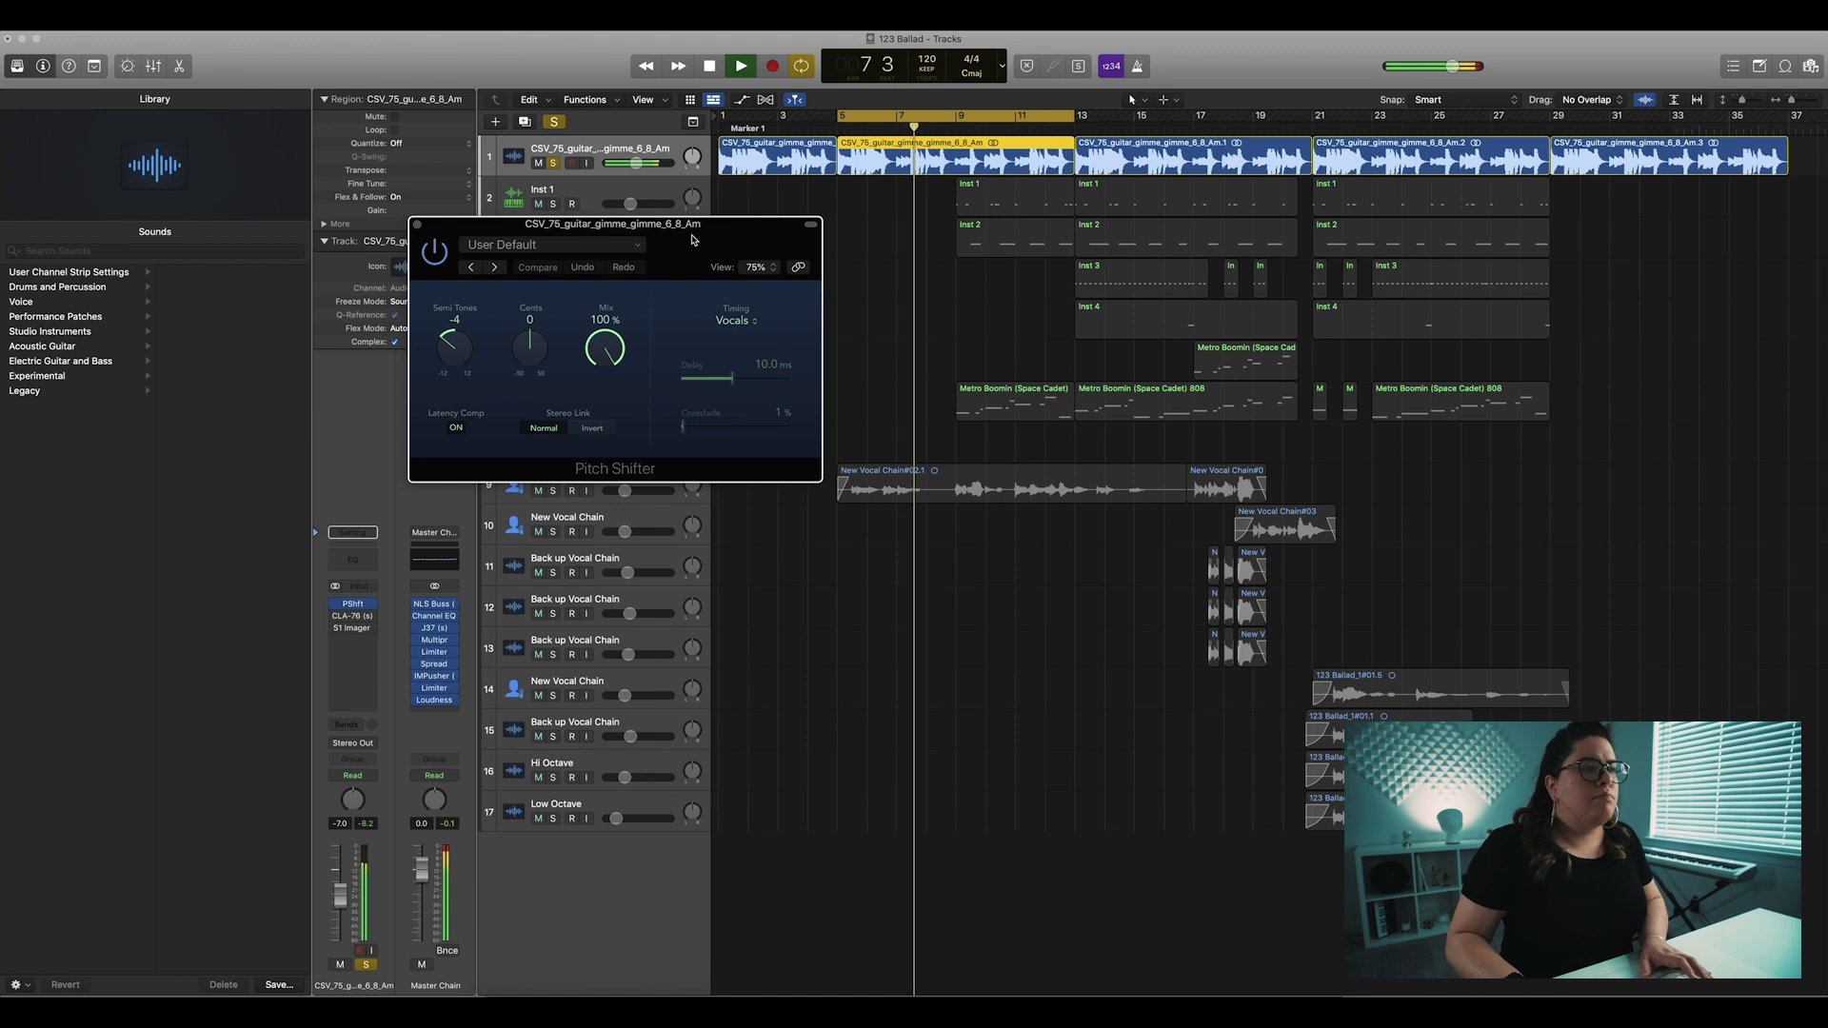
pyautogui.press('space')
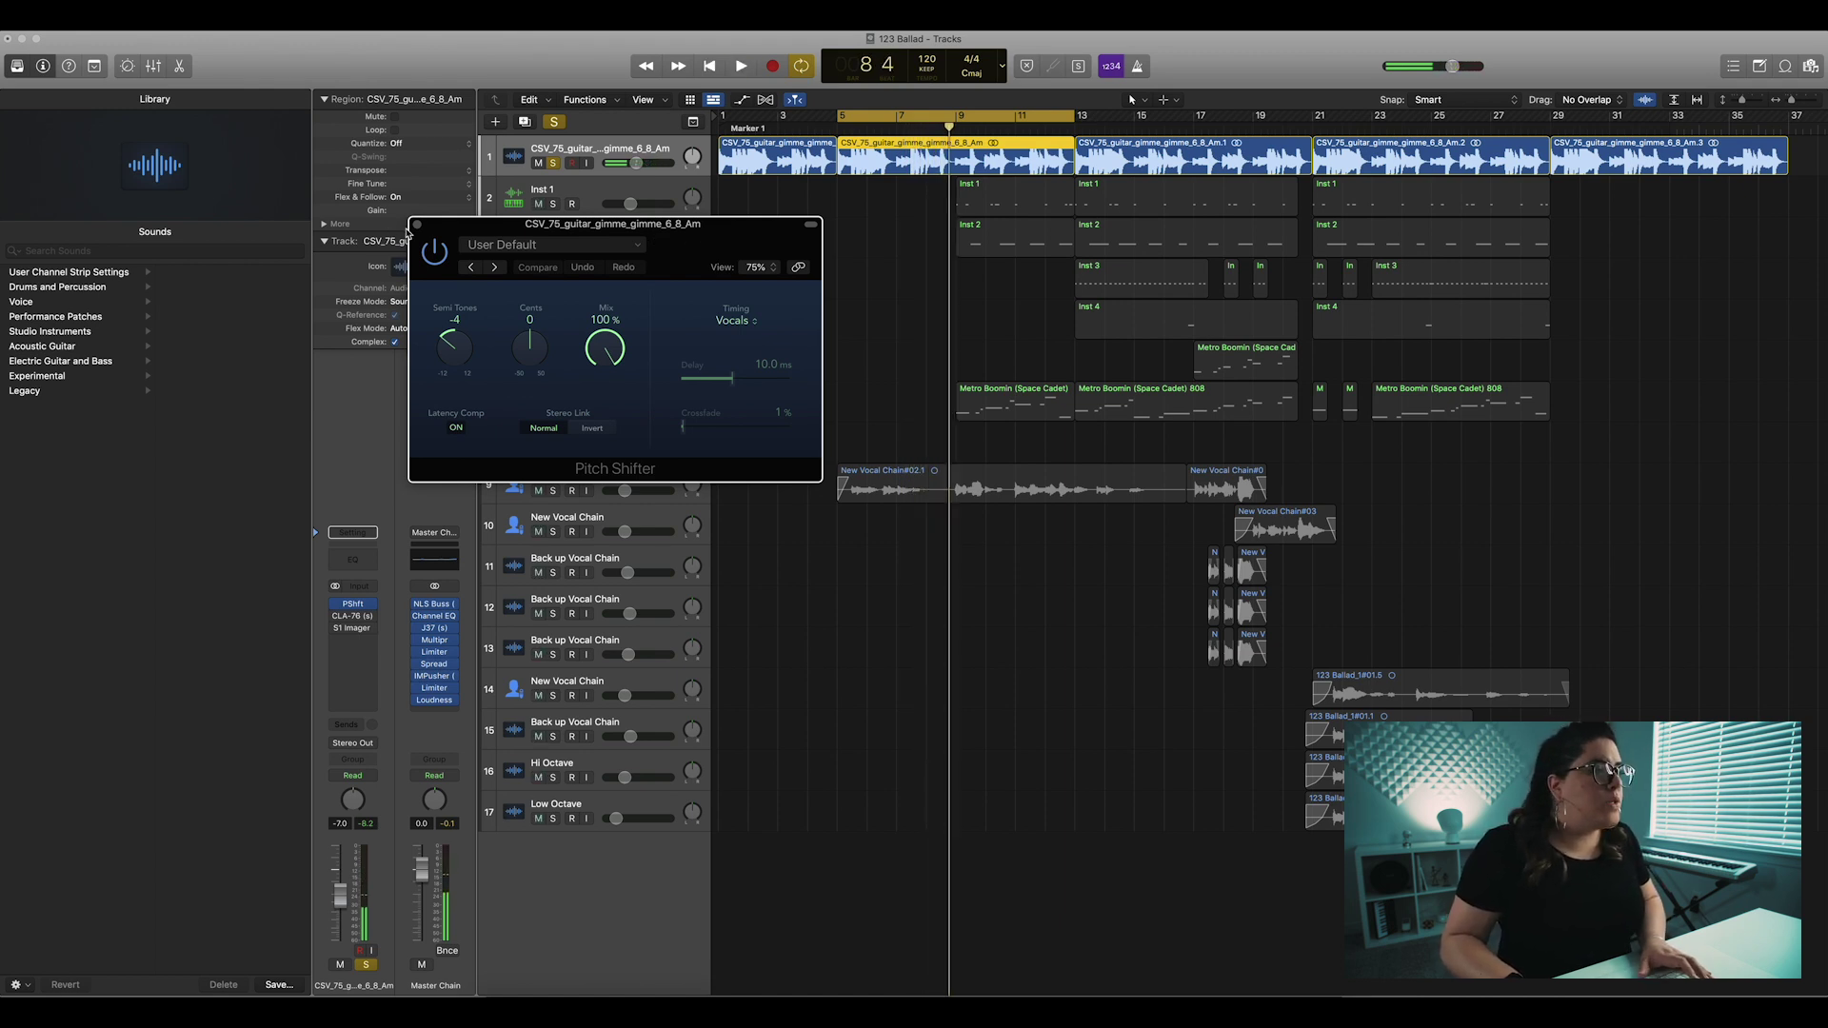
pyautogui.click(416, 225)
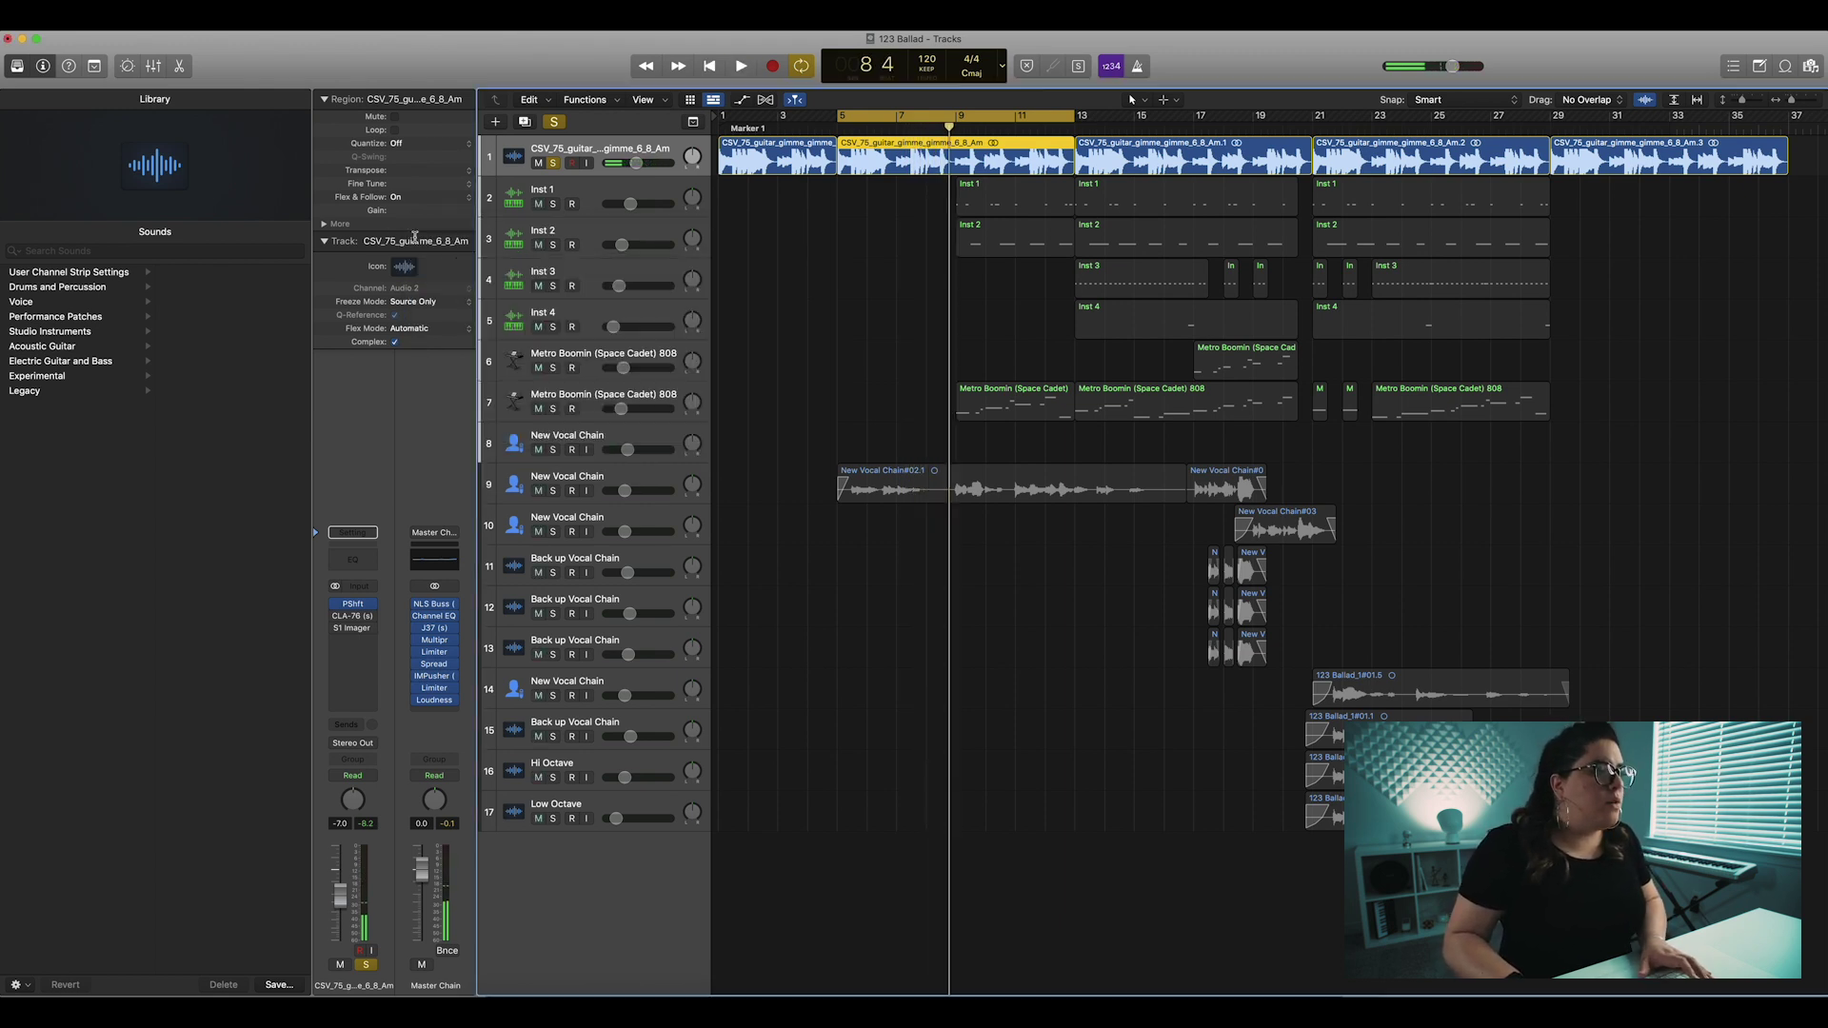
# - Enable the CLA-76 compressor on the guitar loop track and audition the loop while watching its meter
pyautogui.click(353, 617)
pyautogui.moveTo(864, 252); pyautogui.dragTo(791, 209)
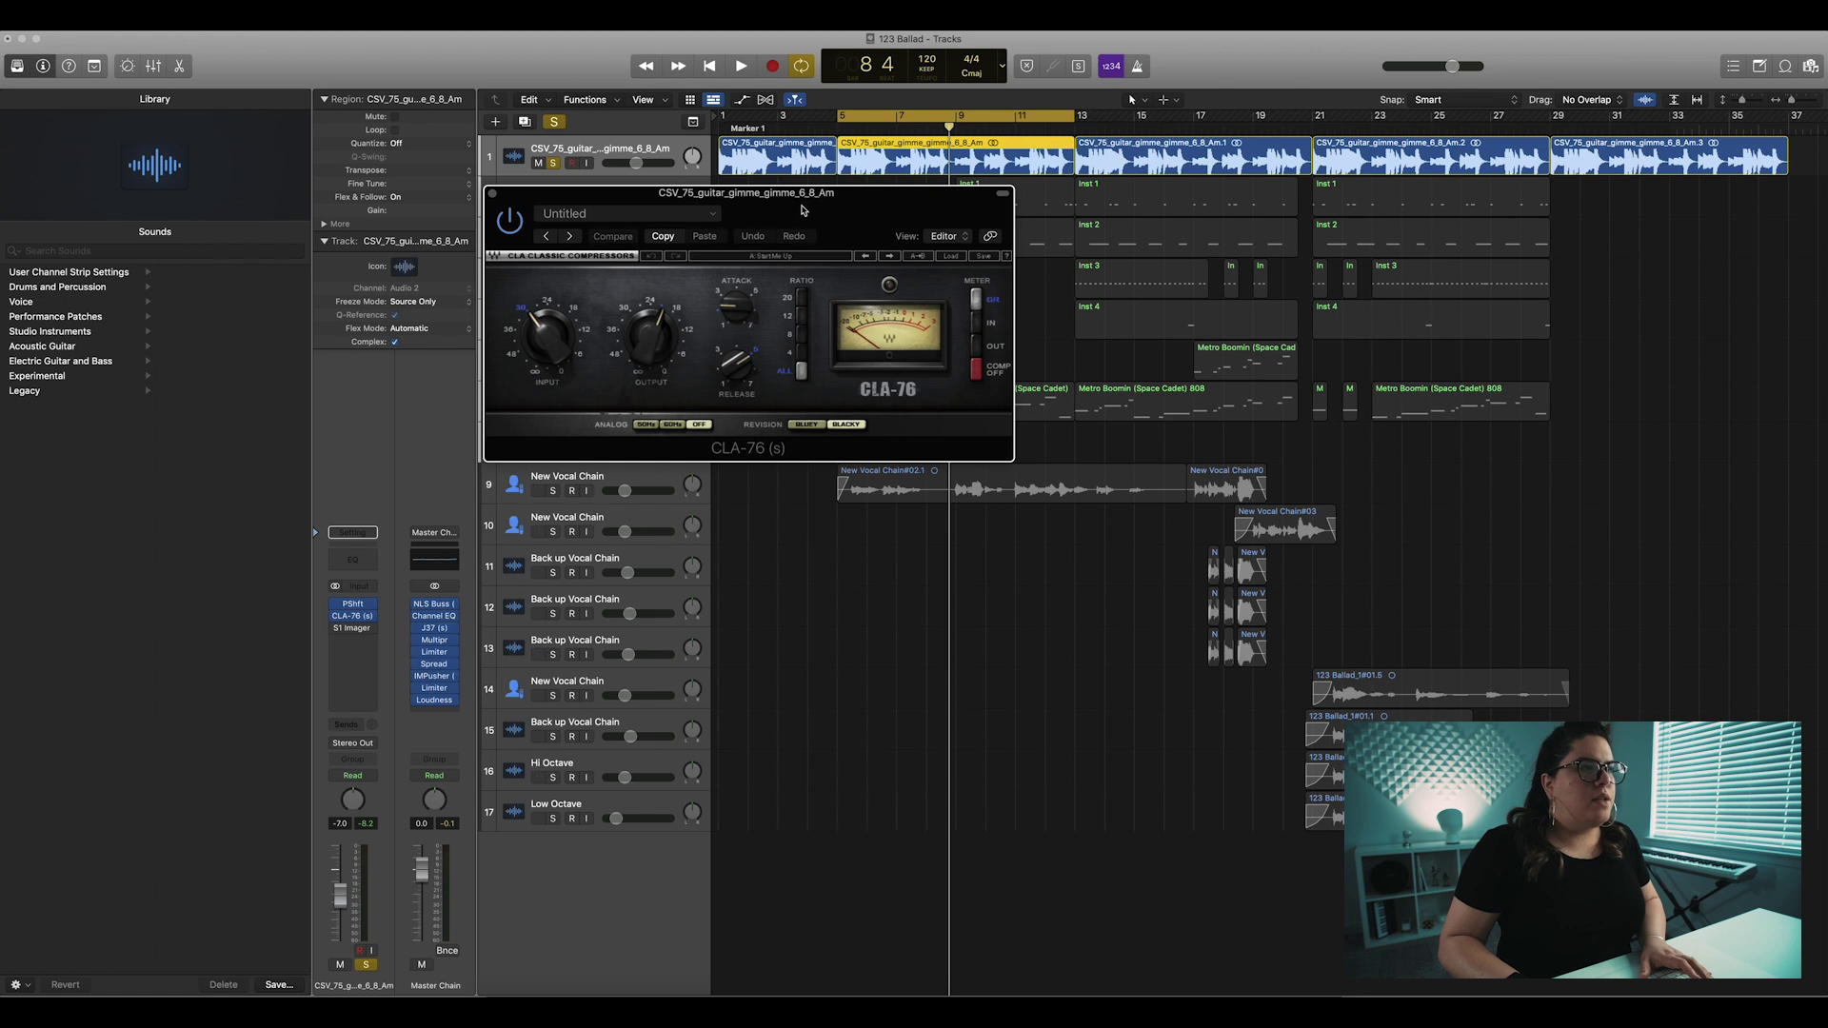
pyautogui.press('space')
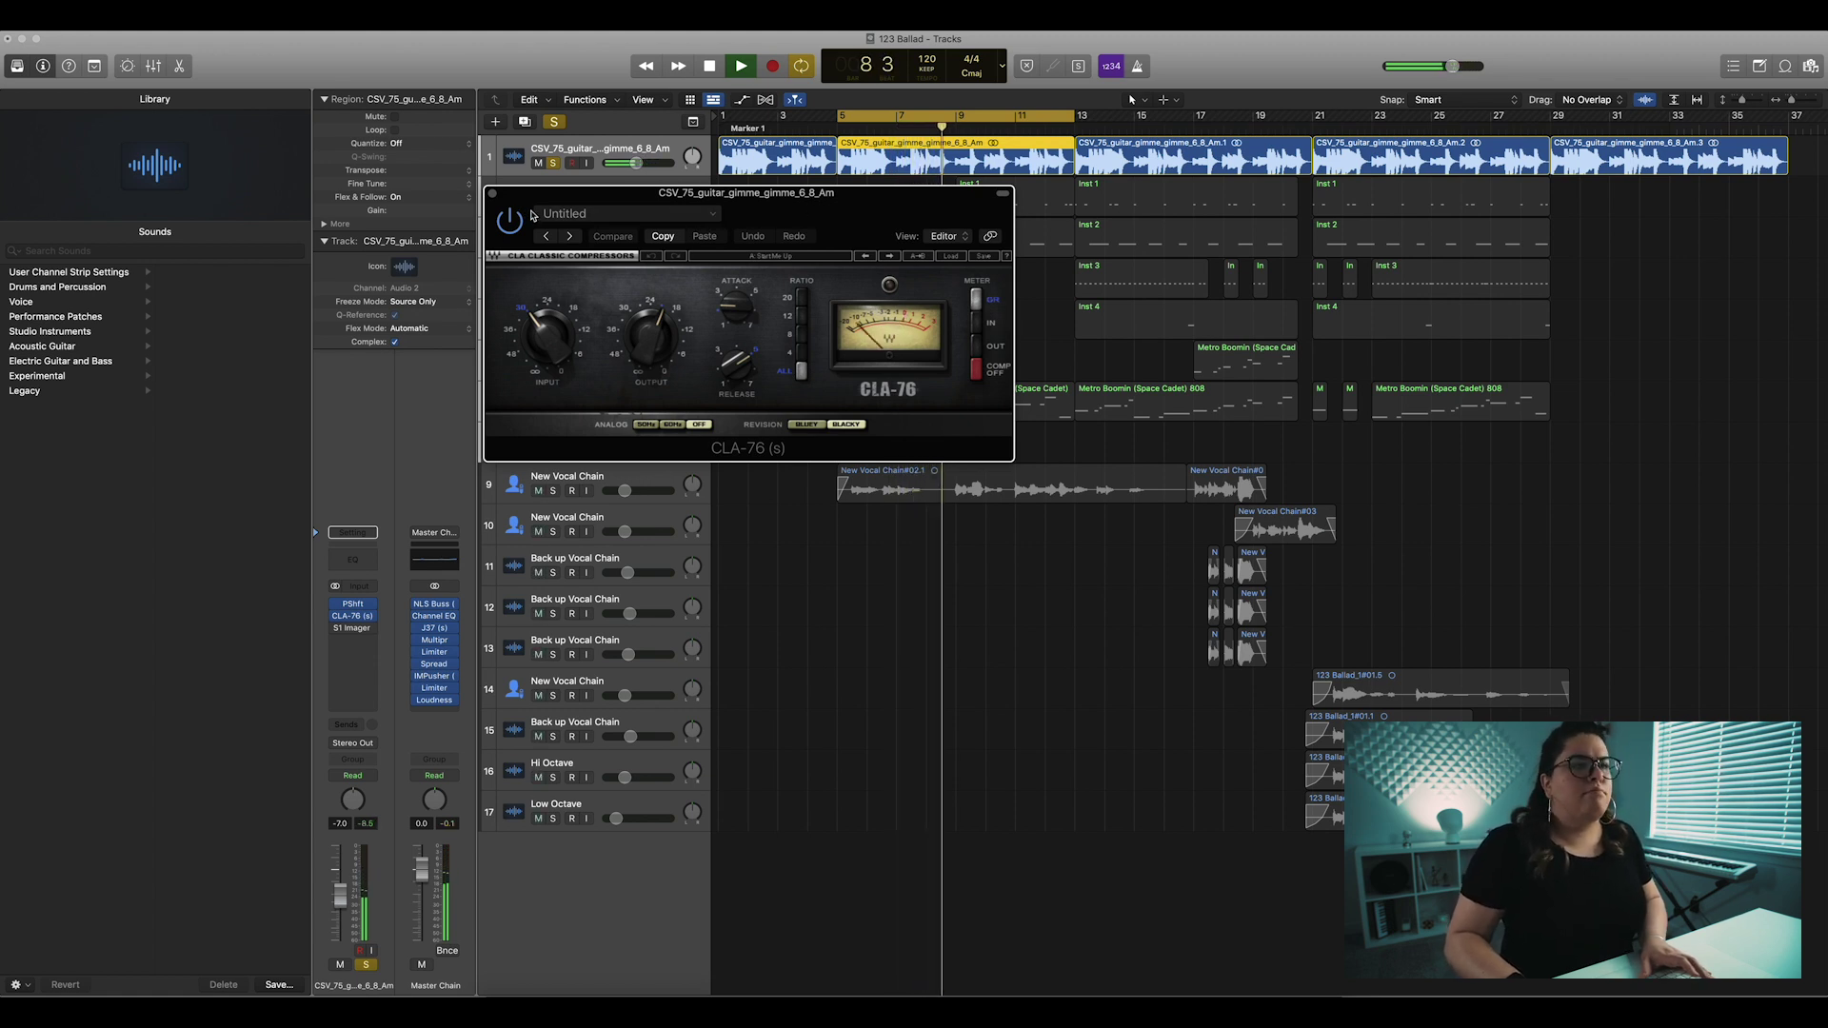
pyautogui.press('space')
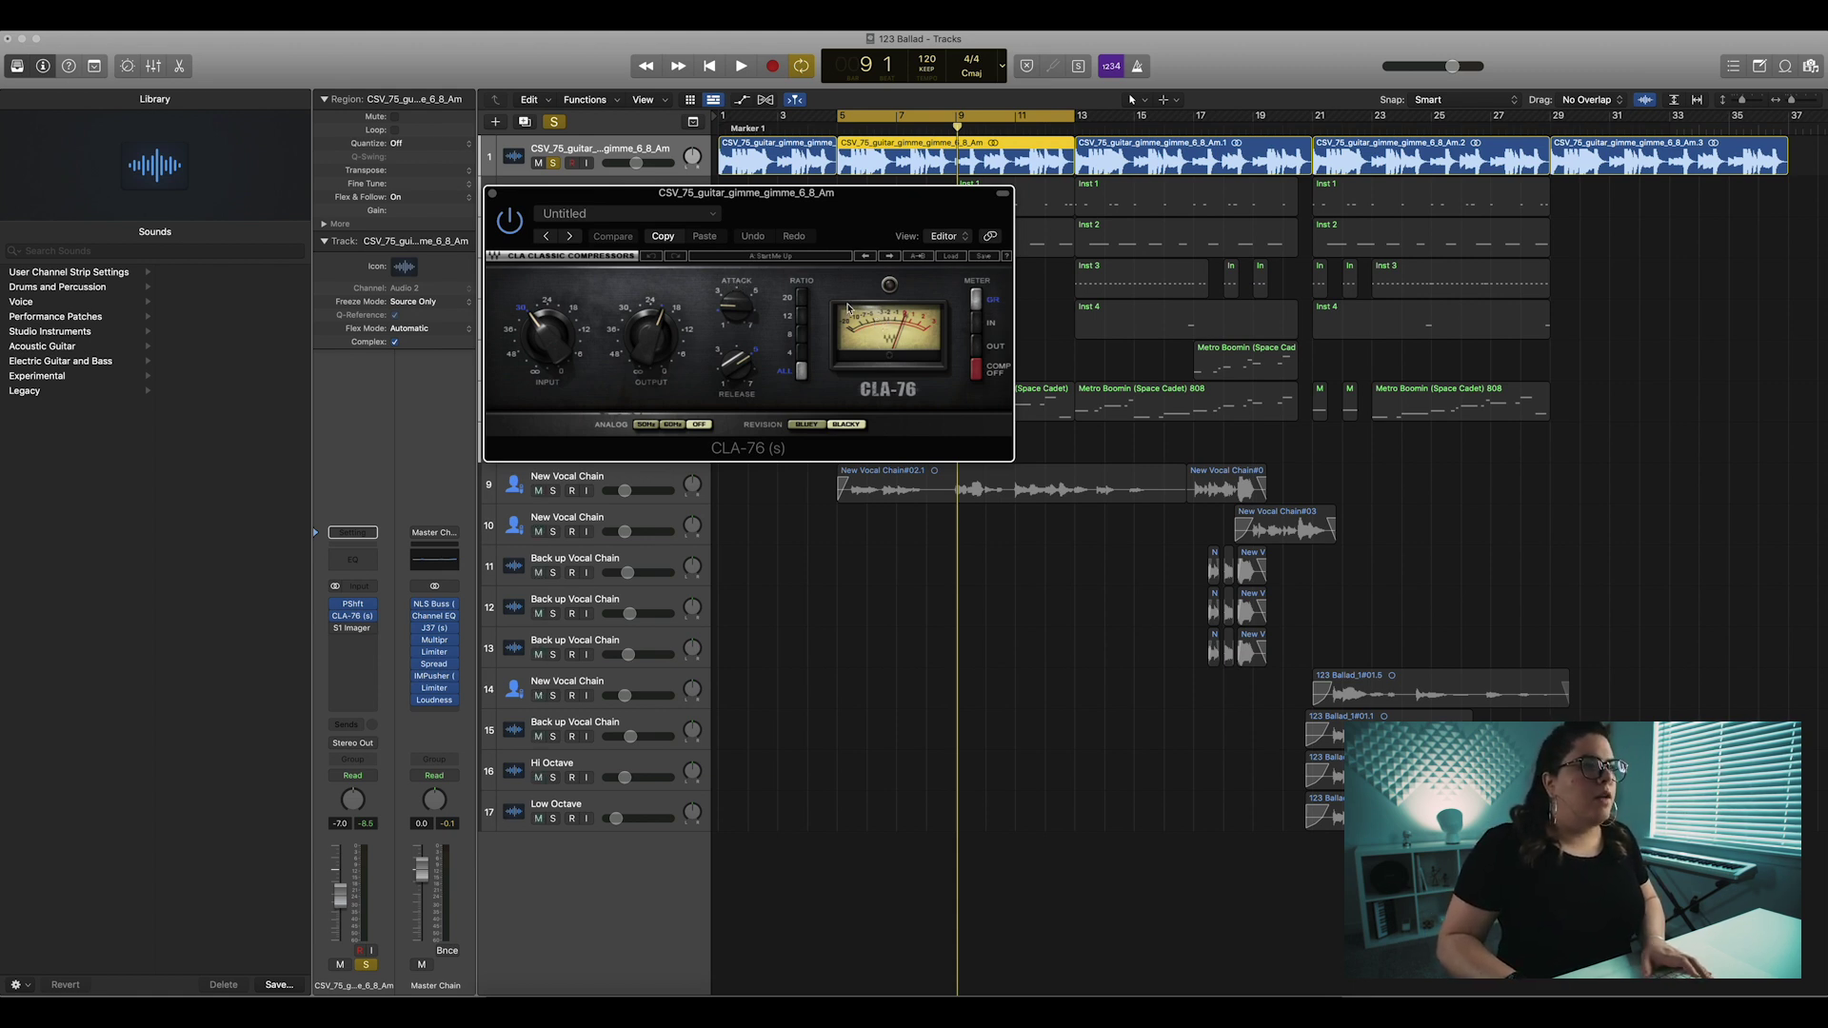
pyautogui.press('space')
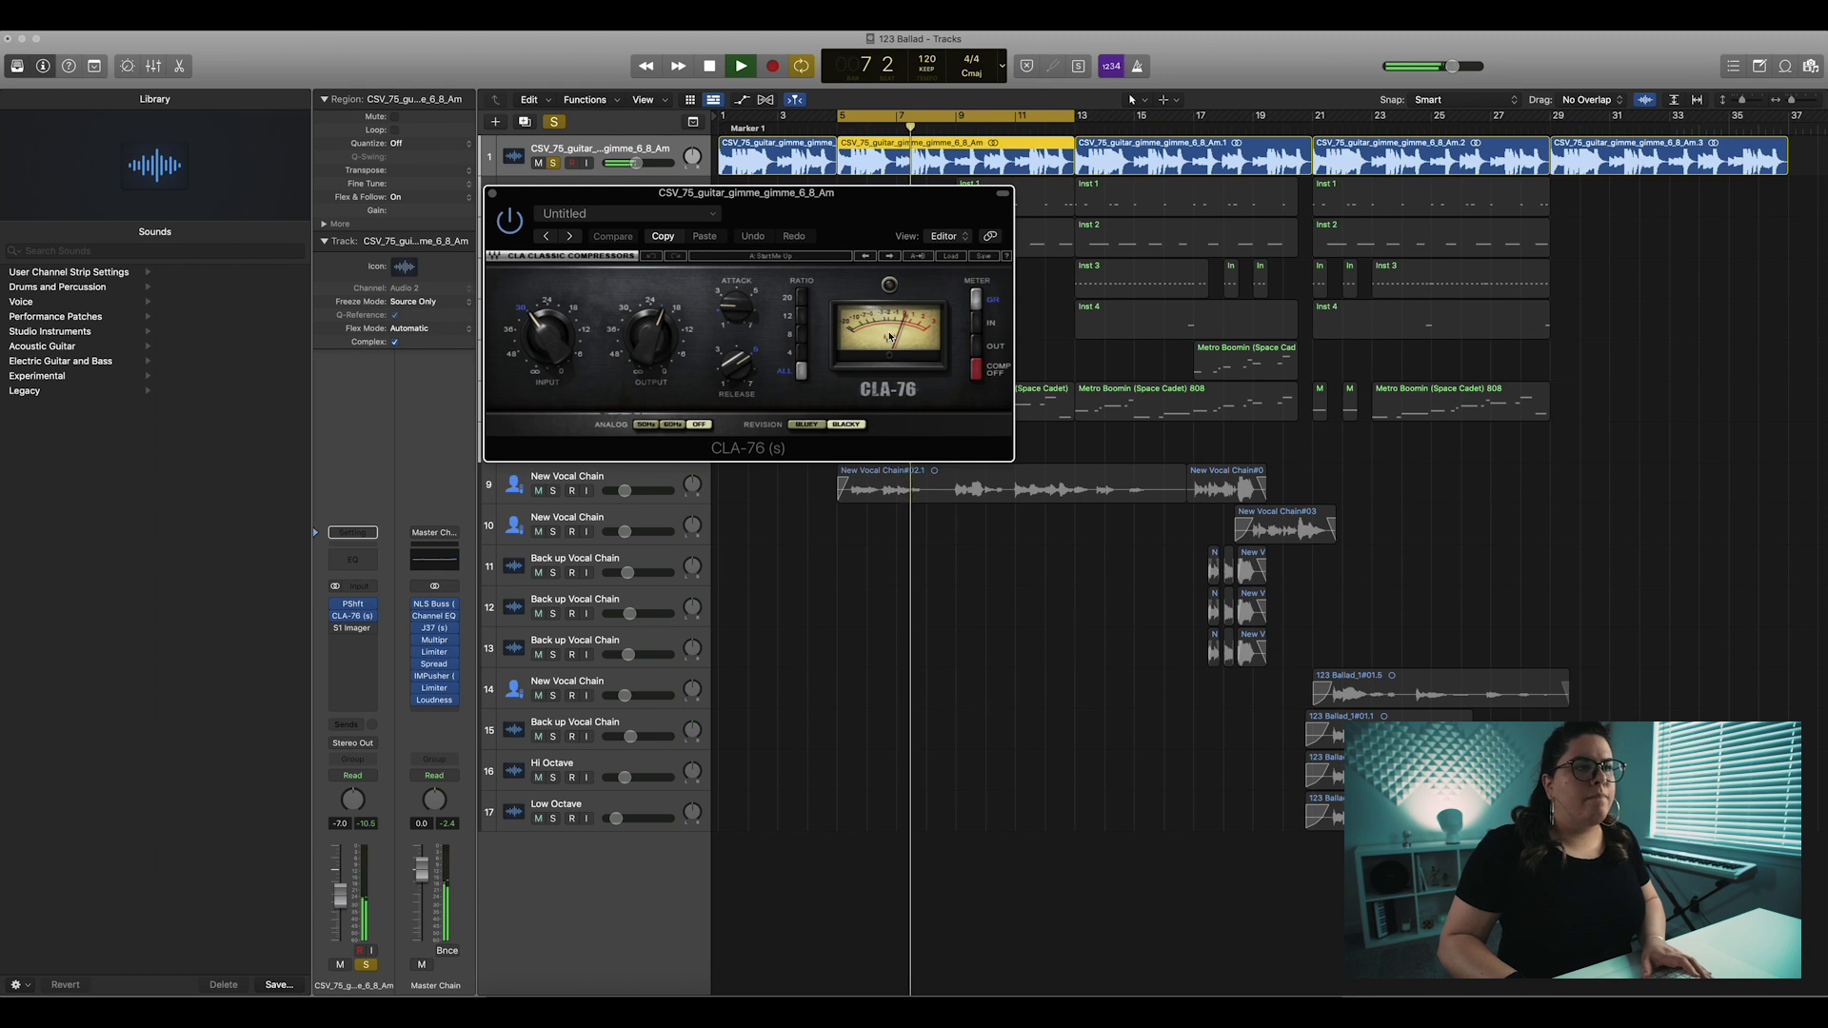
pyautogui.press('space')
pyautogui.click(494, 196)
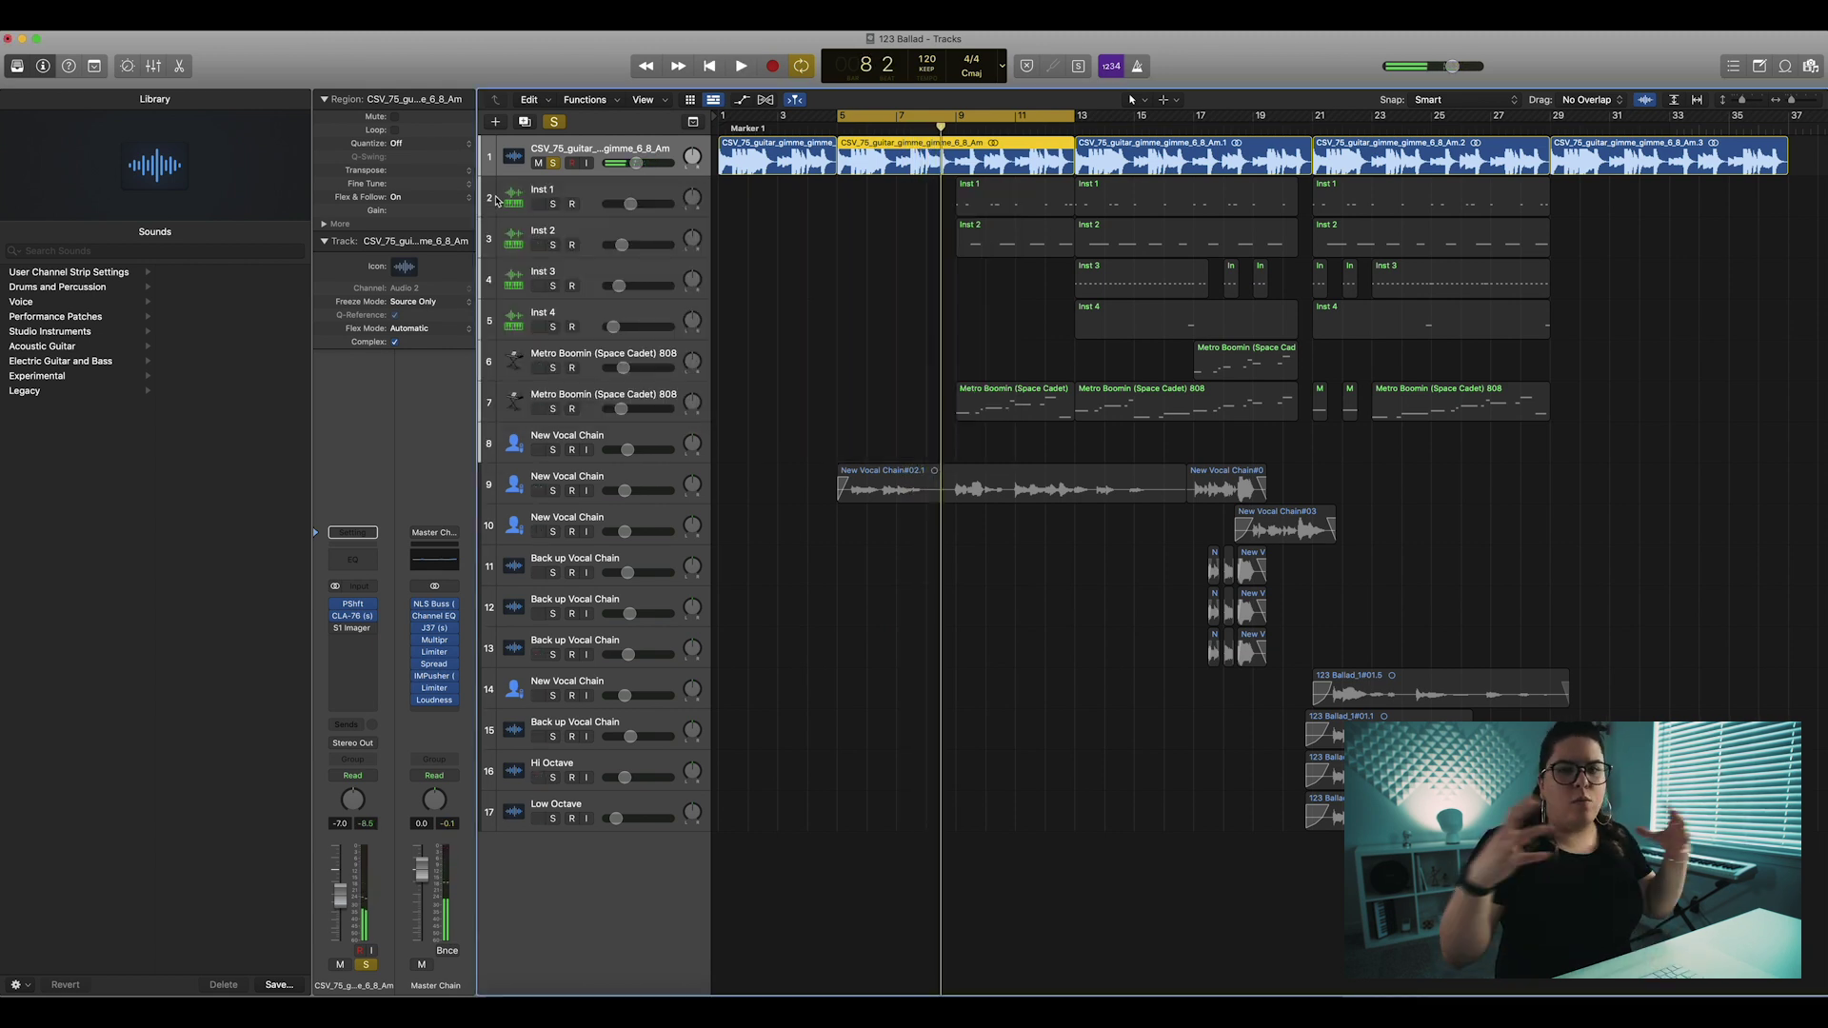
# - Enable the S1 Imager on the guitar loop track and audition the loop with the stereo imager open
pyautogui.moveTo(337, 633)
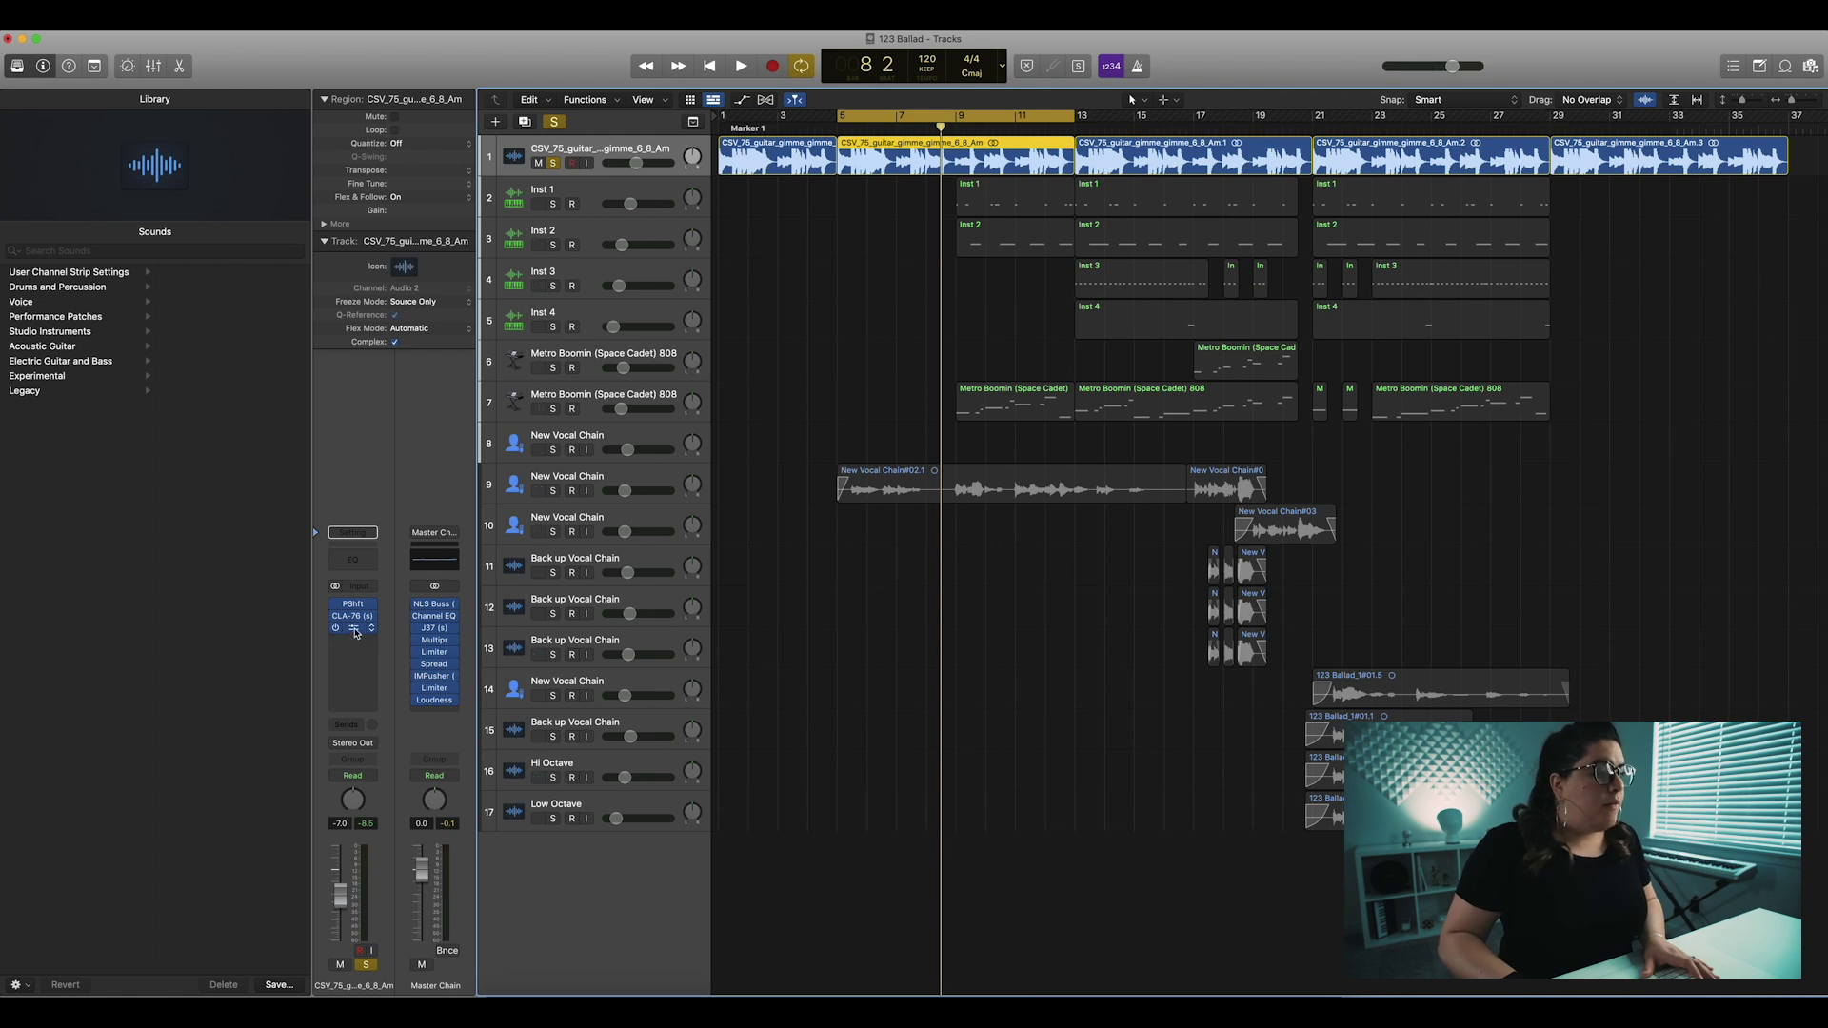
pyautogui.click(355, 630)
pyautogui.moveTo(841, 226); pyautogui.dragTo(849, 258)
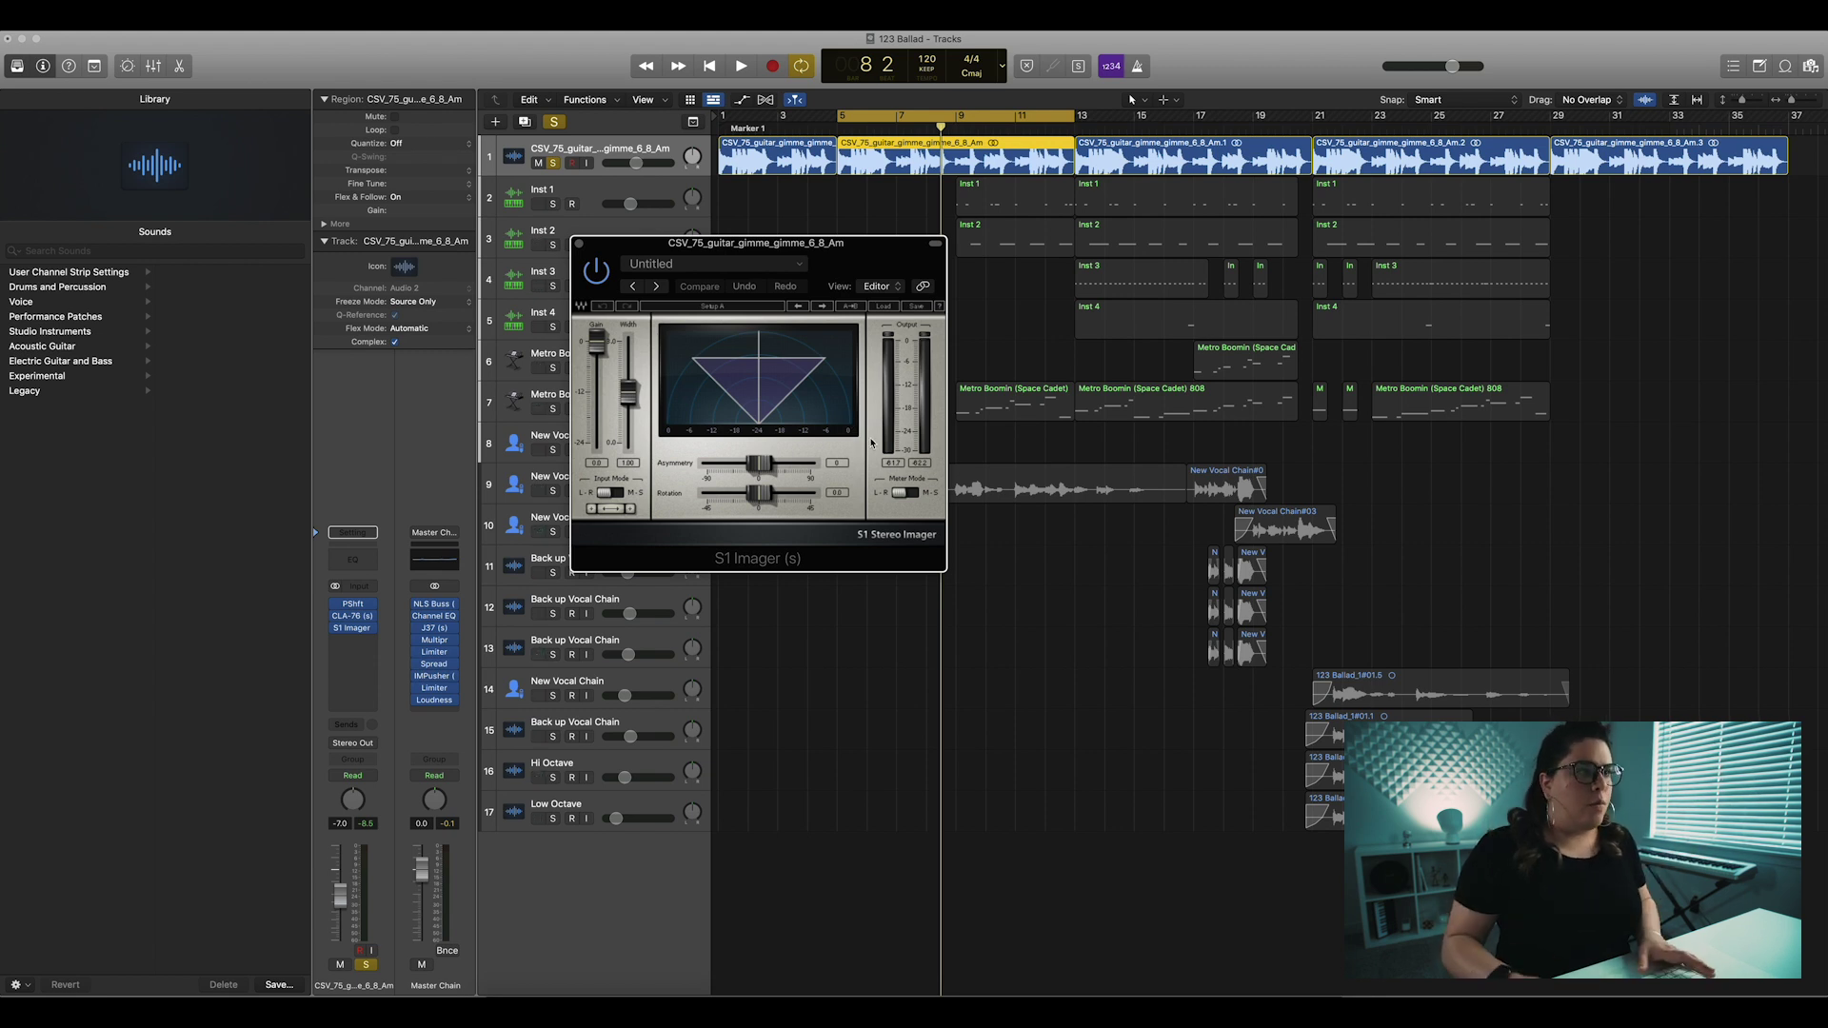
pyautogui.press('space')
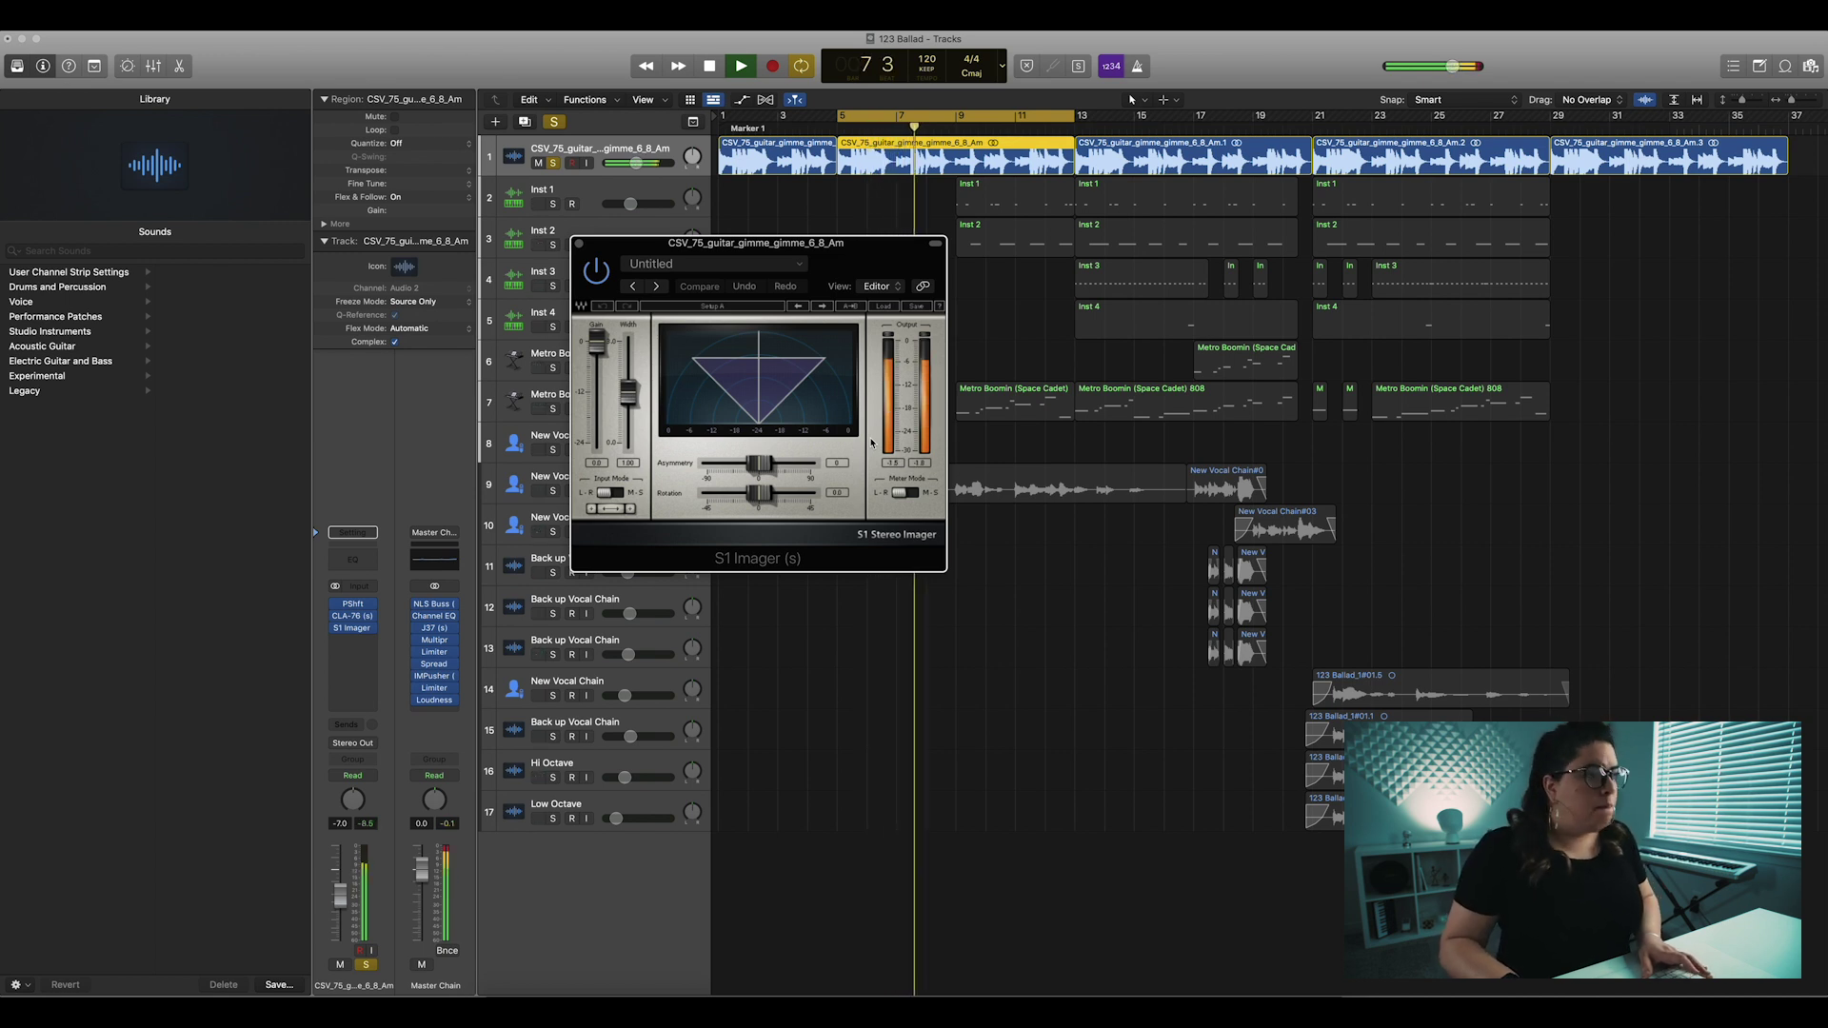
pyautogui.press('space')
pyautogui.click(578, 244)
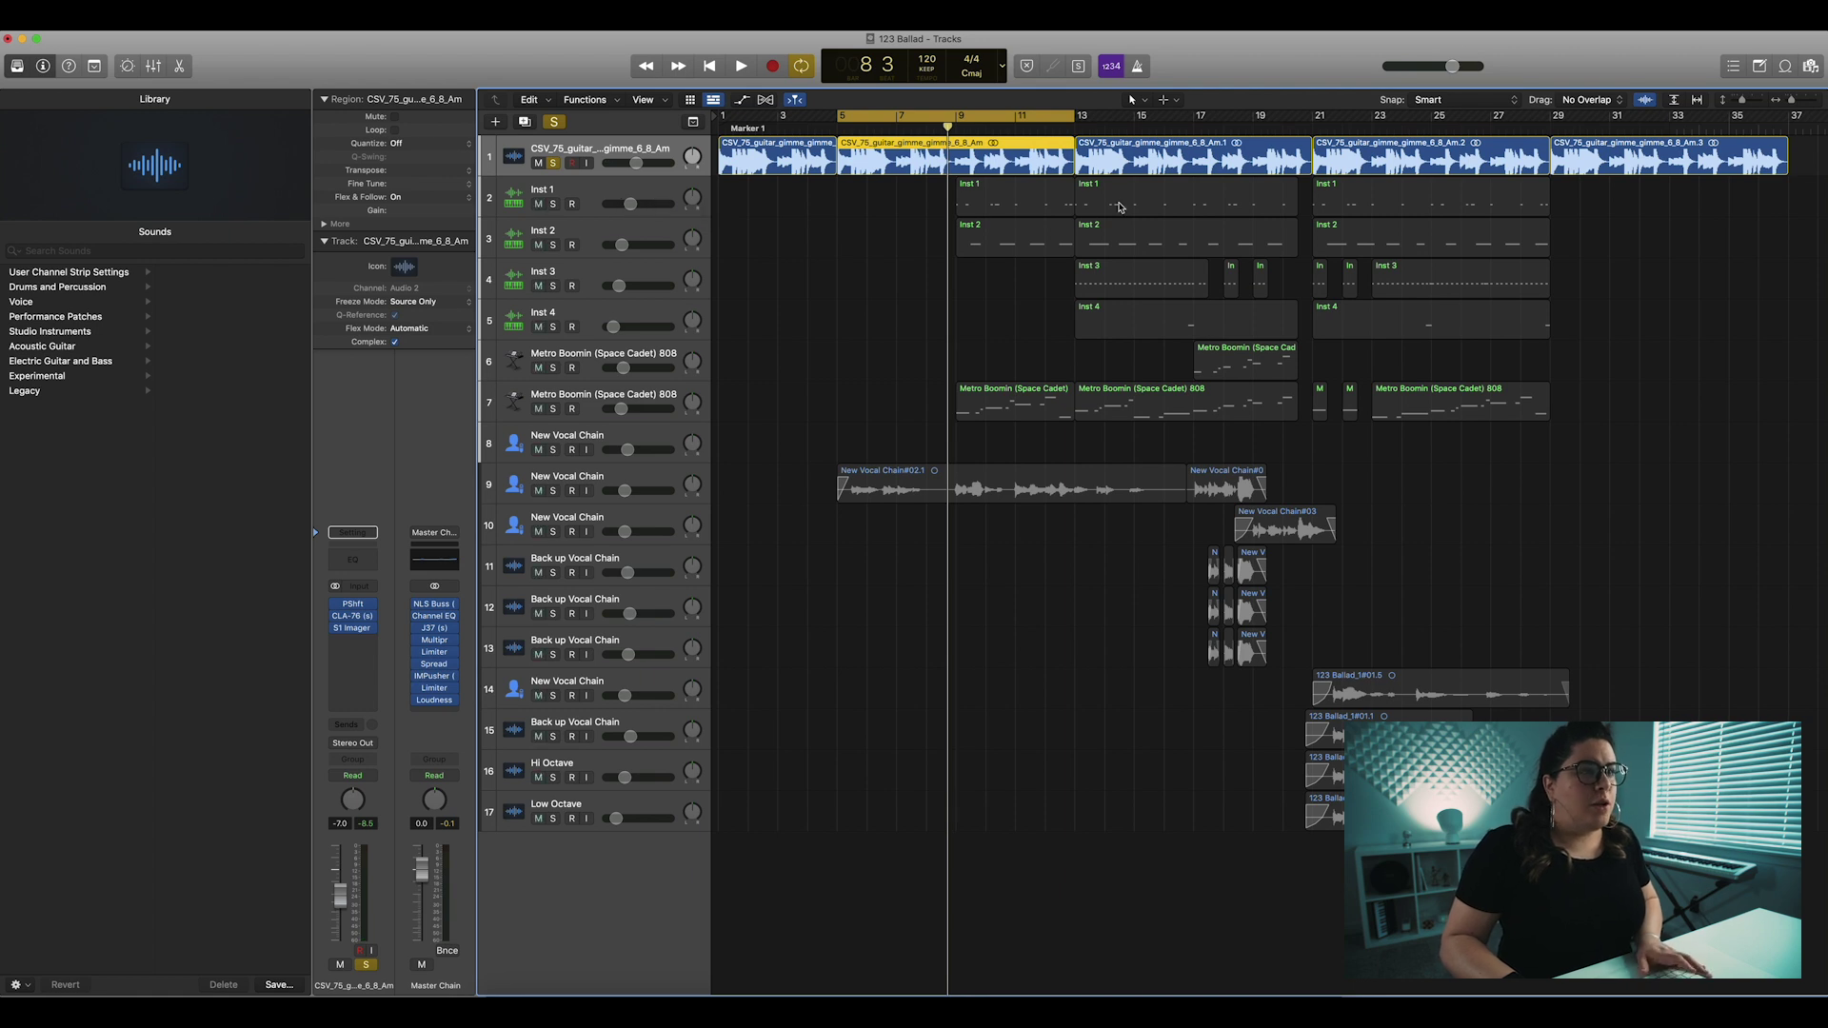
# - Unsolo the 808 track, turn off cycle mode and play the Fuzzy 808 with the instruments from just before bar 17
pyautogui.click(1083, 186)
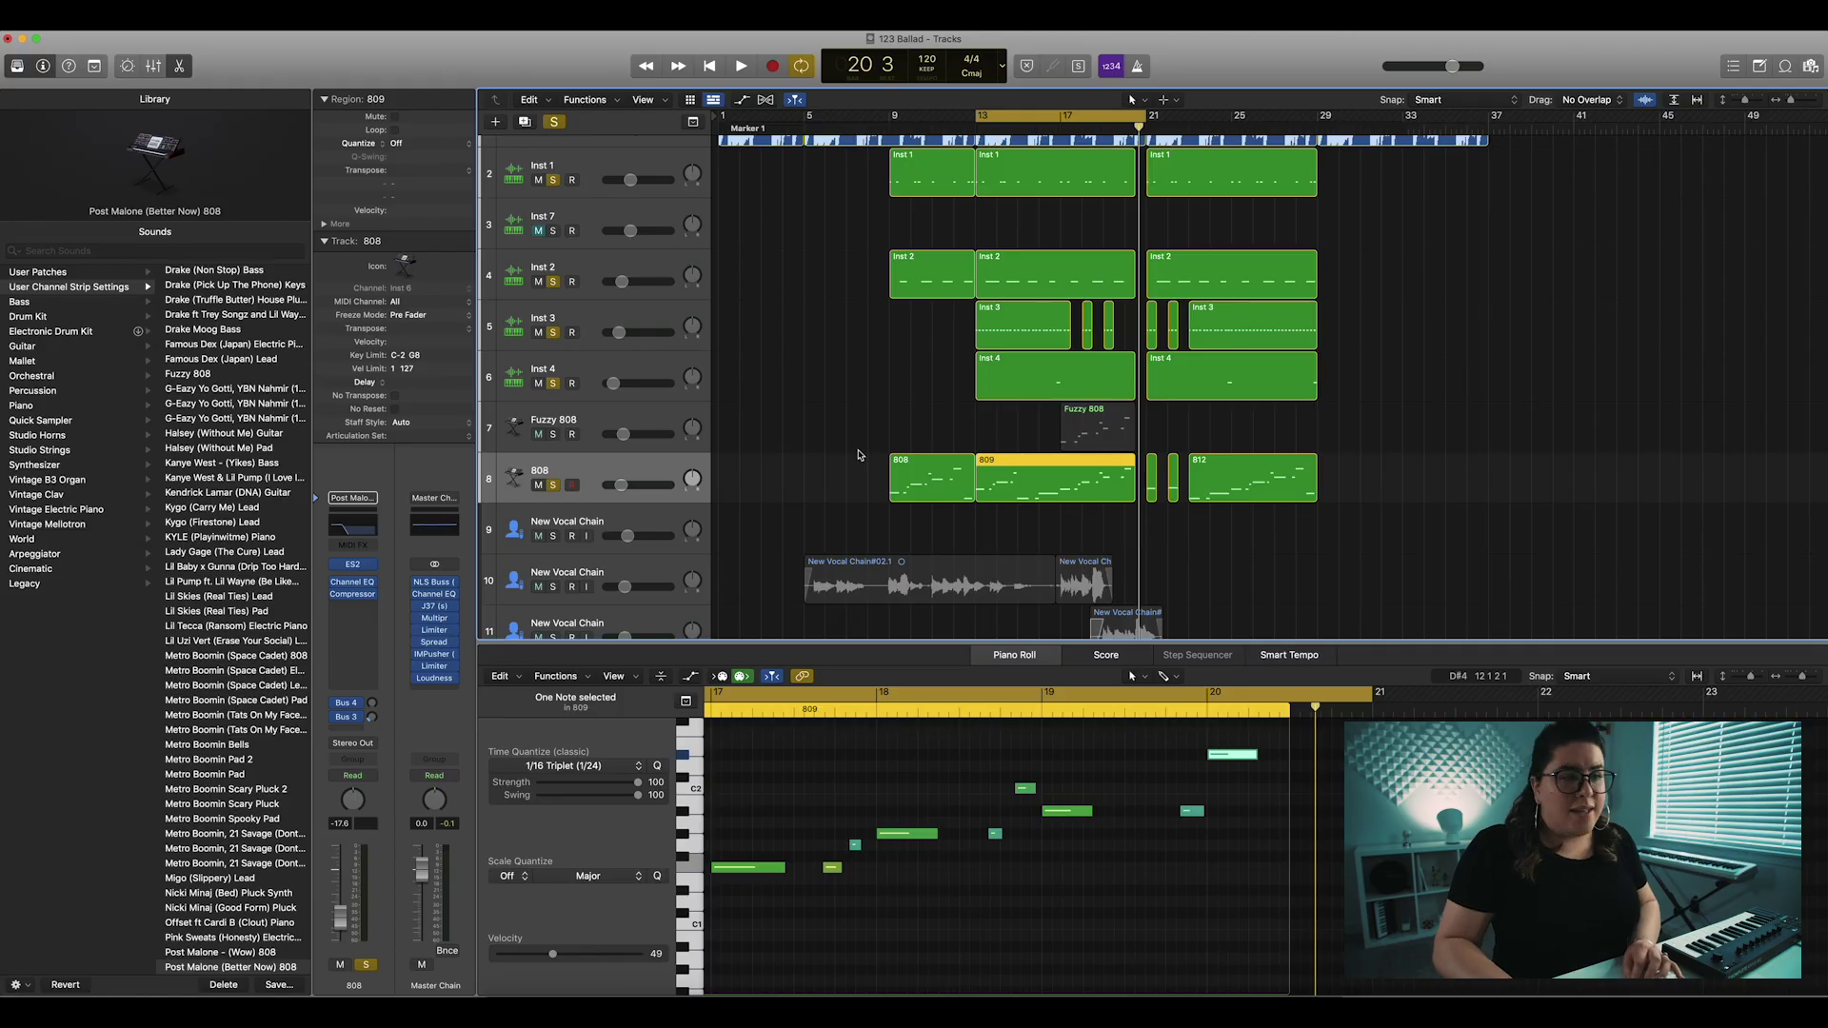
pyautogui.press('space')
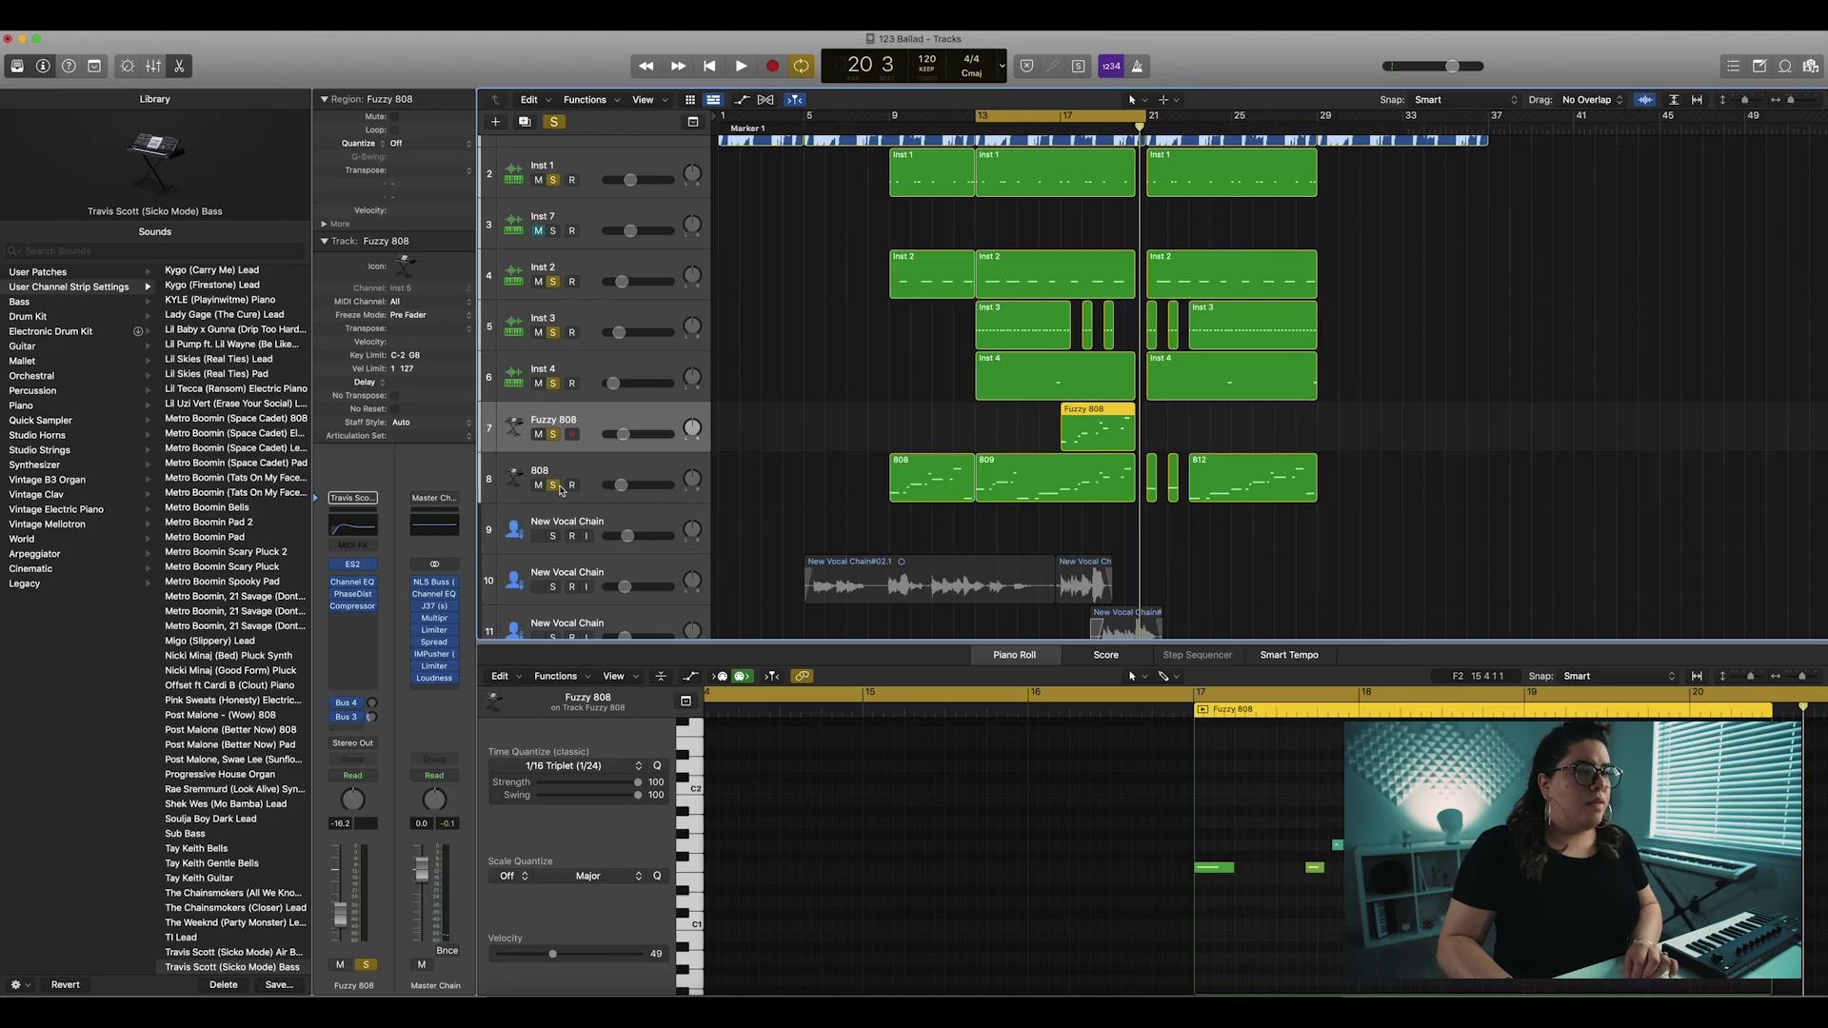
pyautogui.click(553, 486)
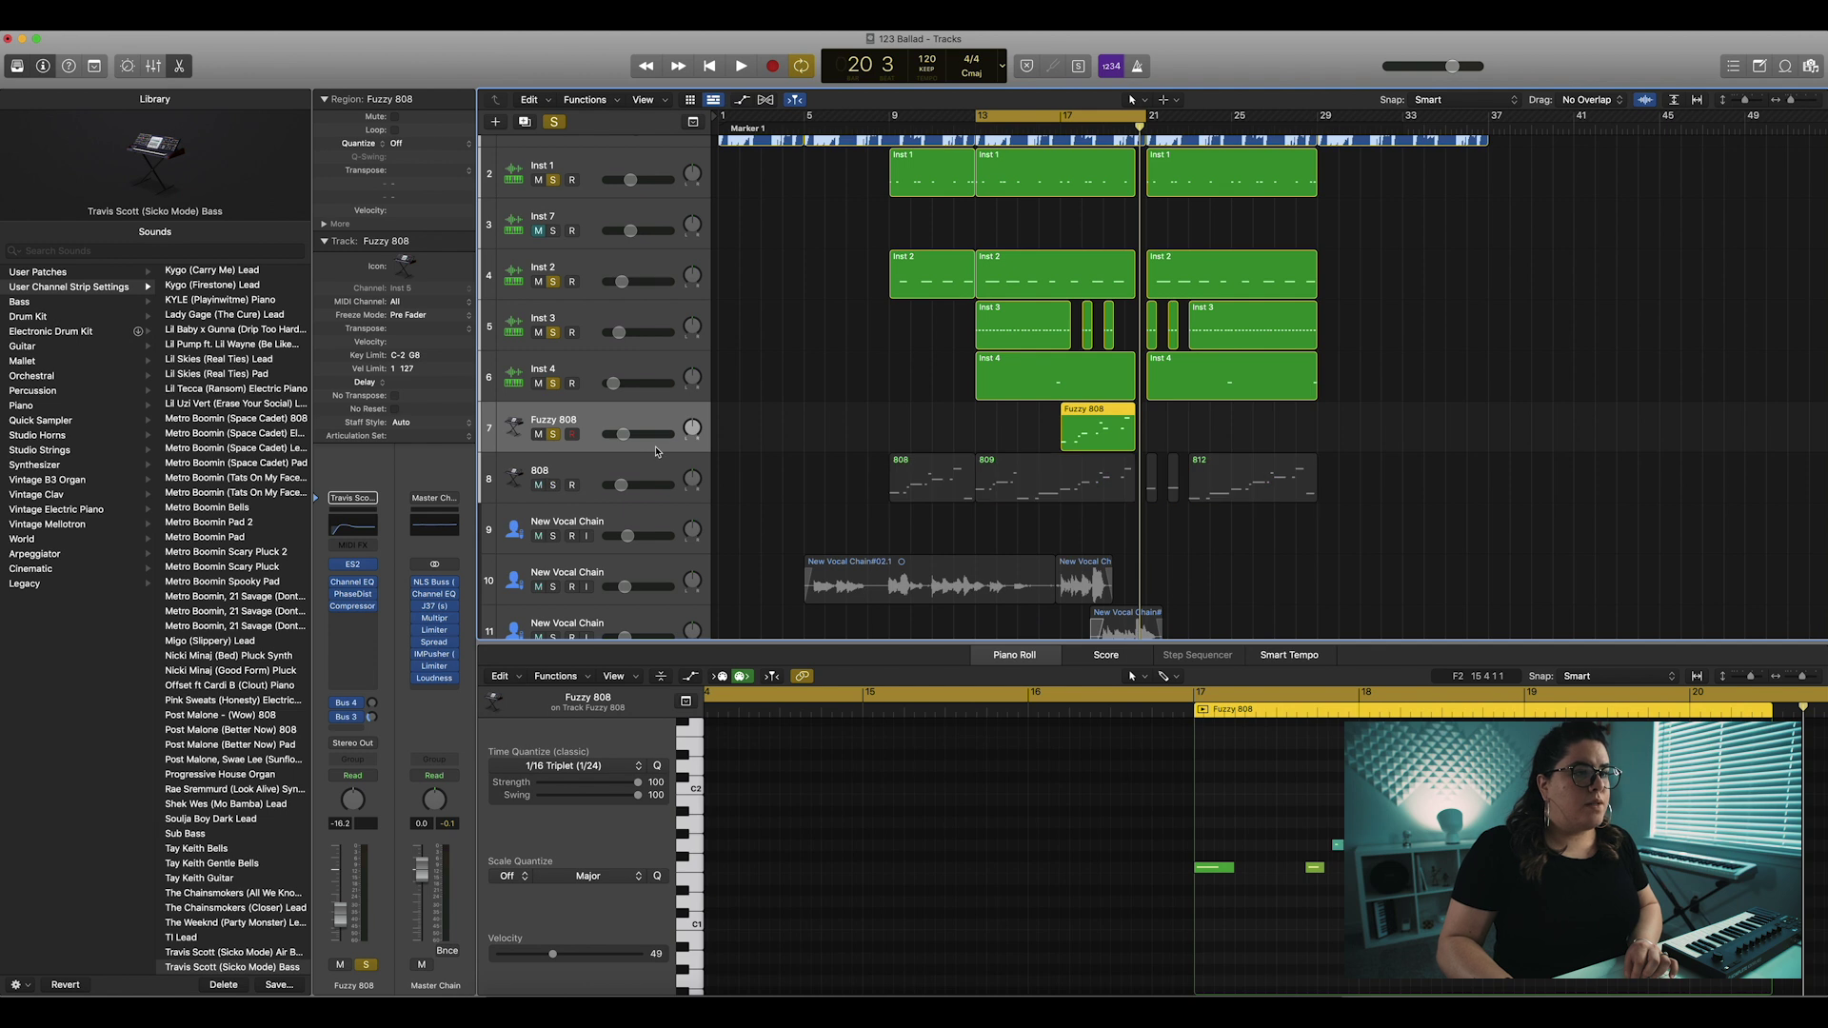
pyautogui.click(1064, 114)
pyautogui.click(1039, 128)
pyautogui.press('space')
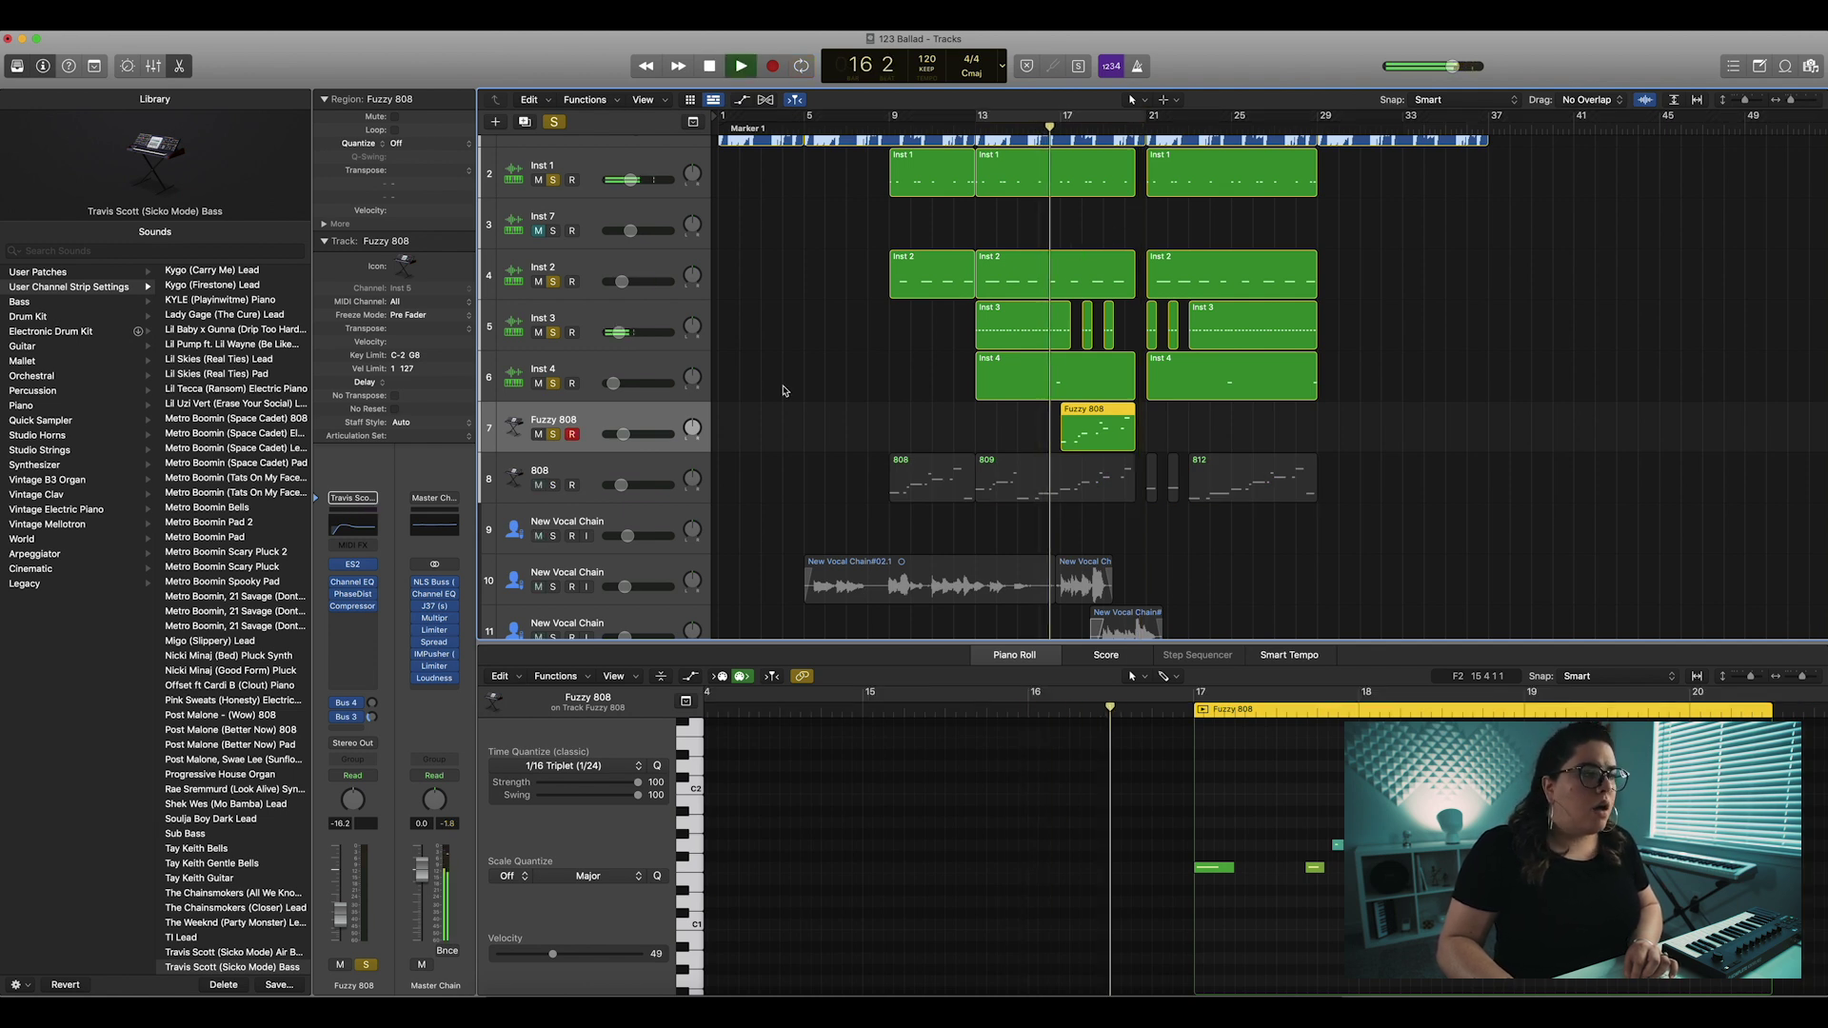
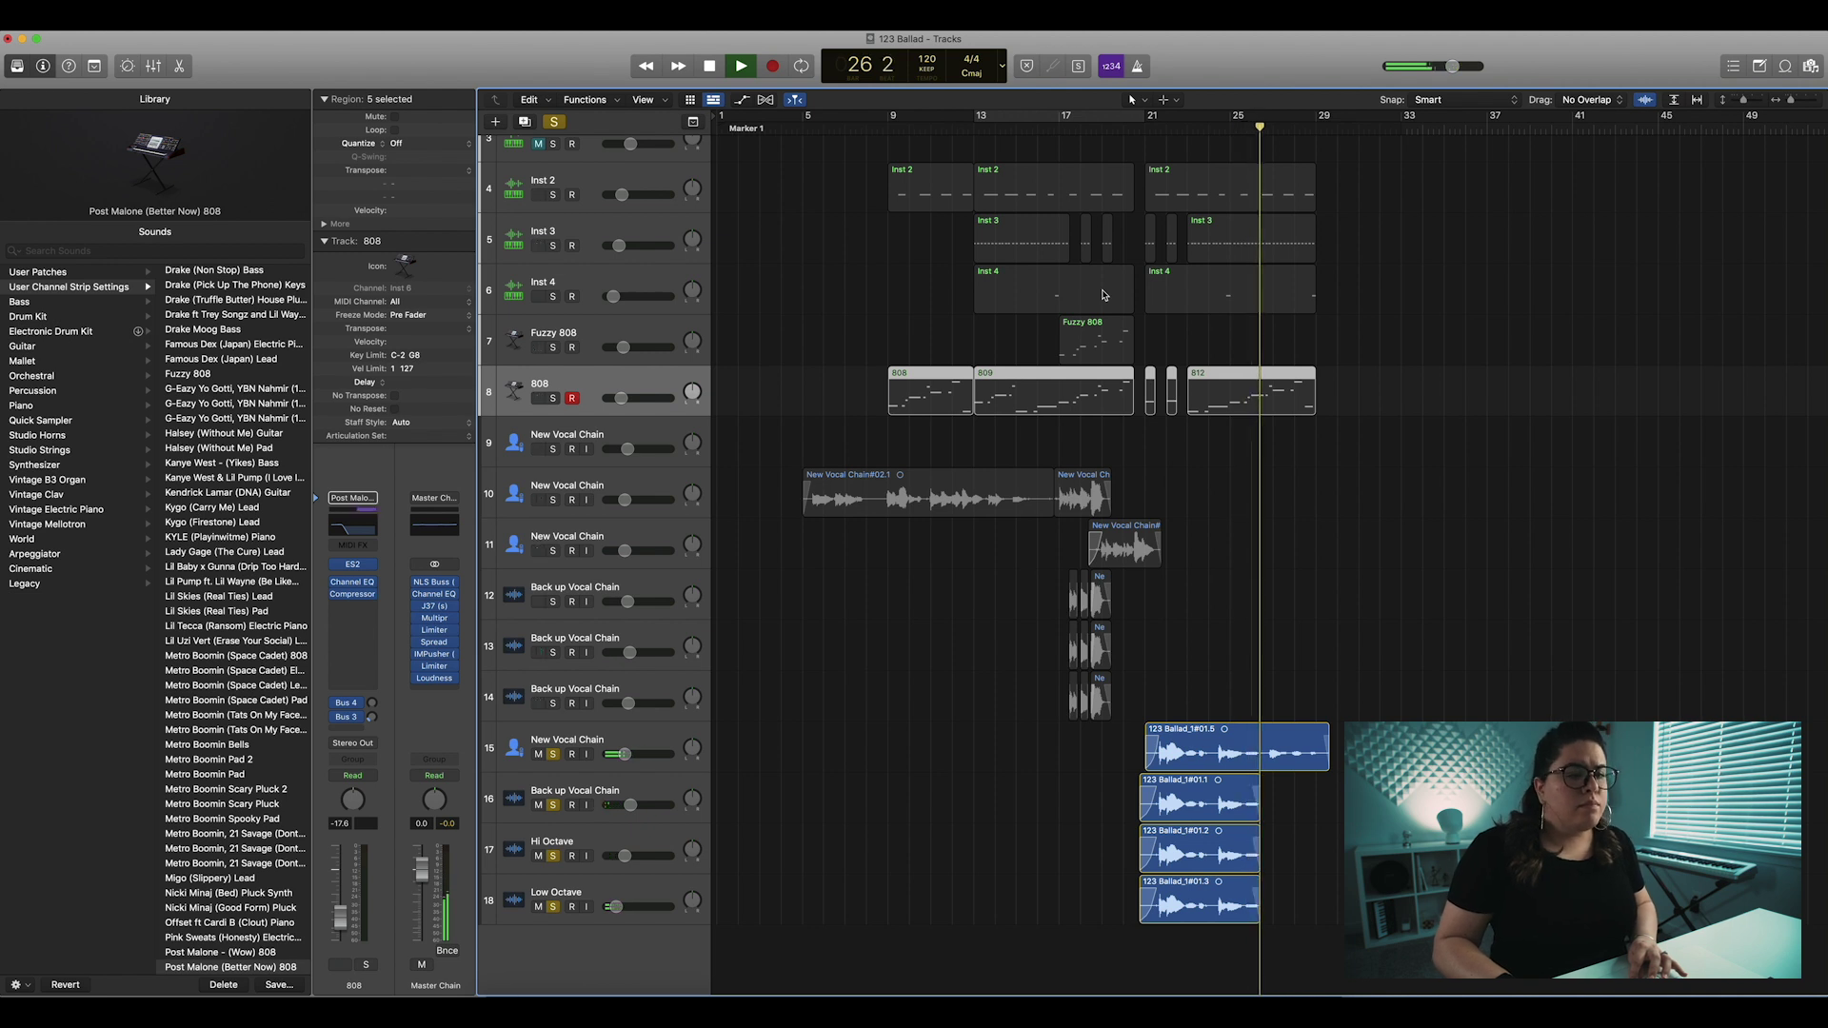
# - Solo the New Vocal Chain on track 15 alongside the backup vocal on track 16 and audition both from about bar 21
pyautogui.press('space')
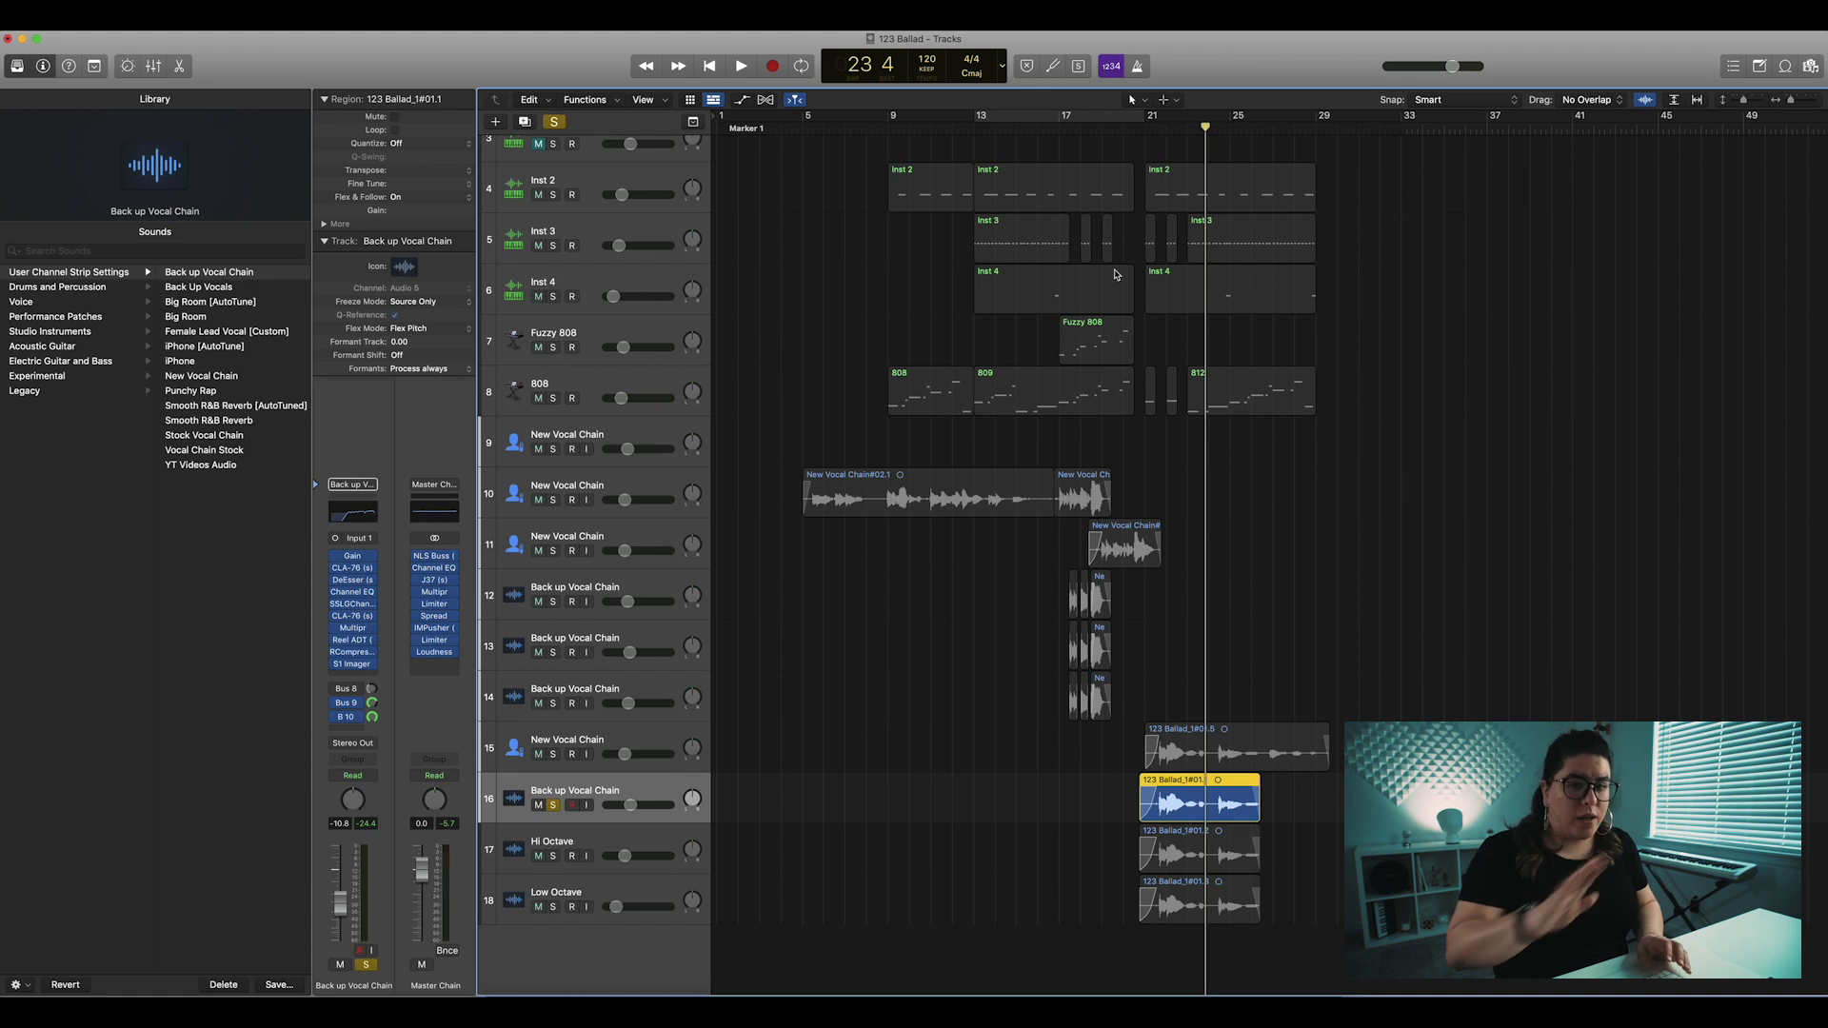
pyautogui.click(636, 741)
pyautogui.click(571, 801)
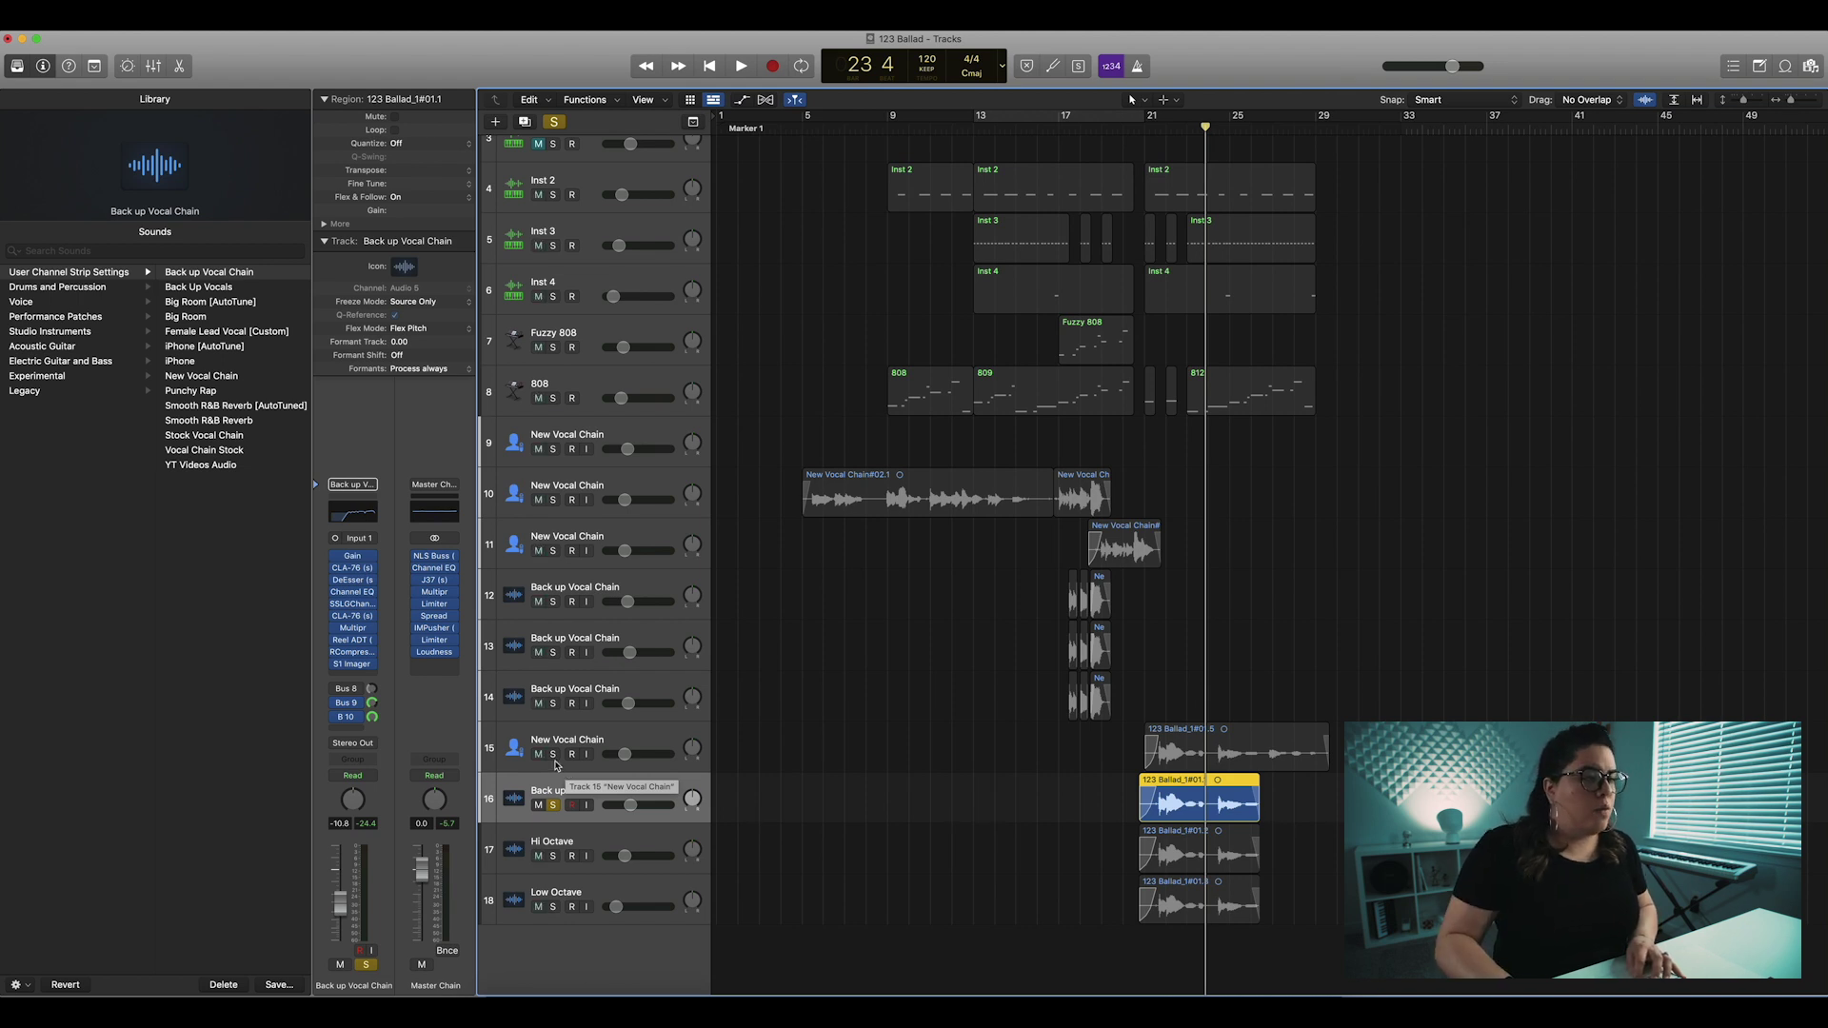
pyautogui.click(554, 756)
pyautogui.doubleClick(1143, 126)
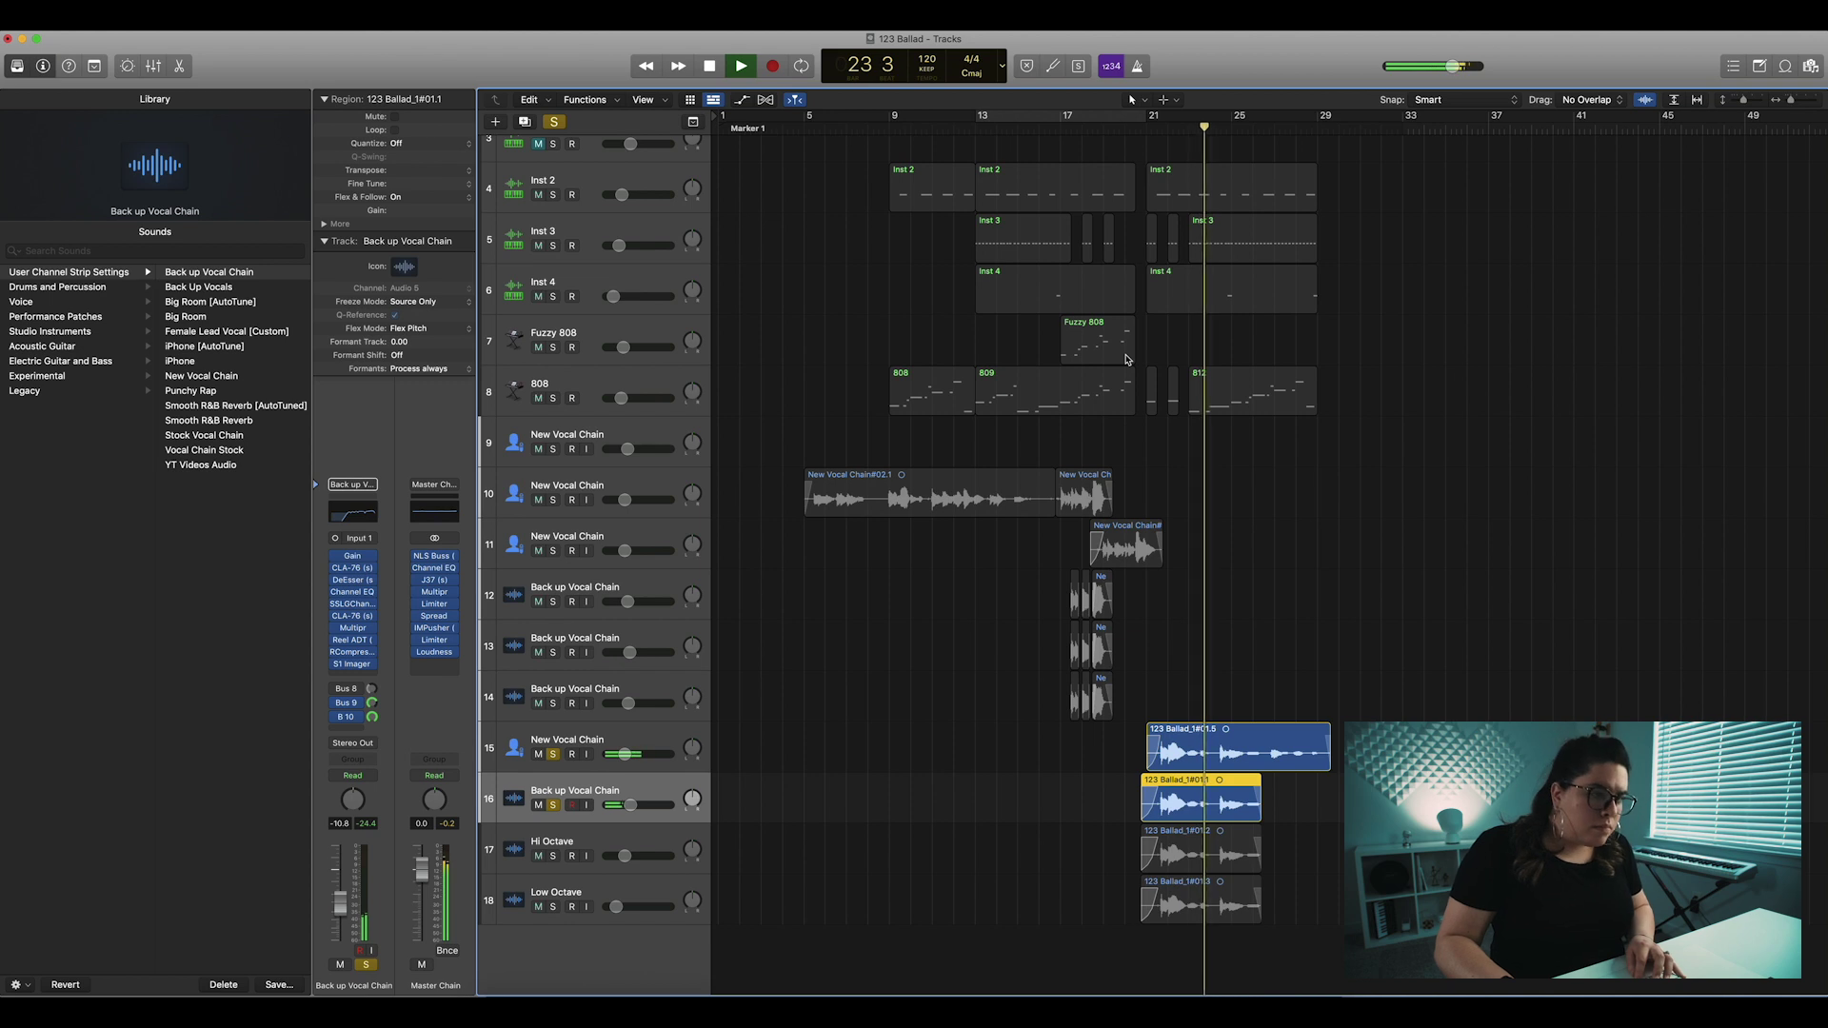
pyautogui.press('space')
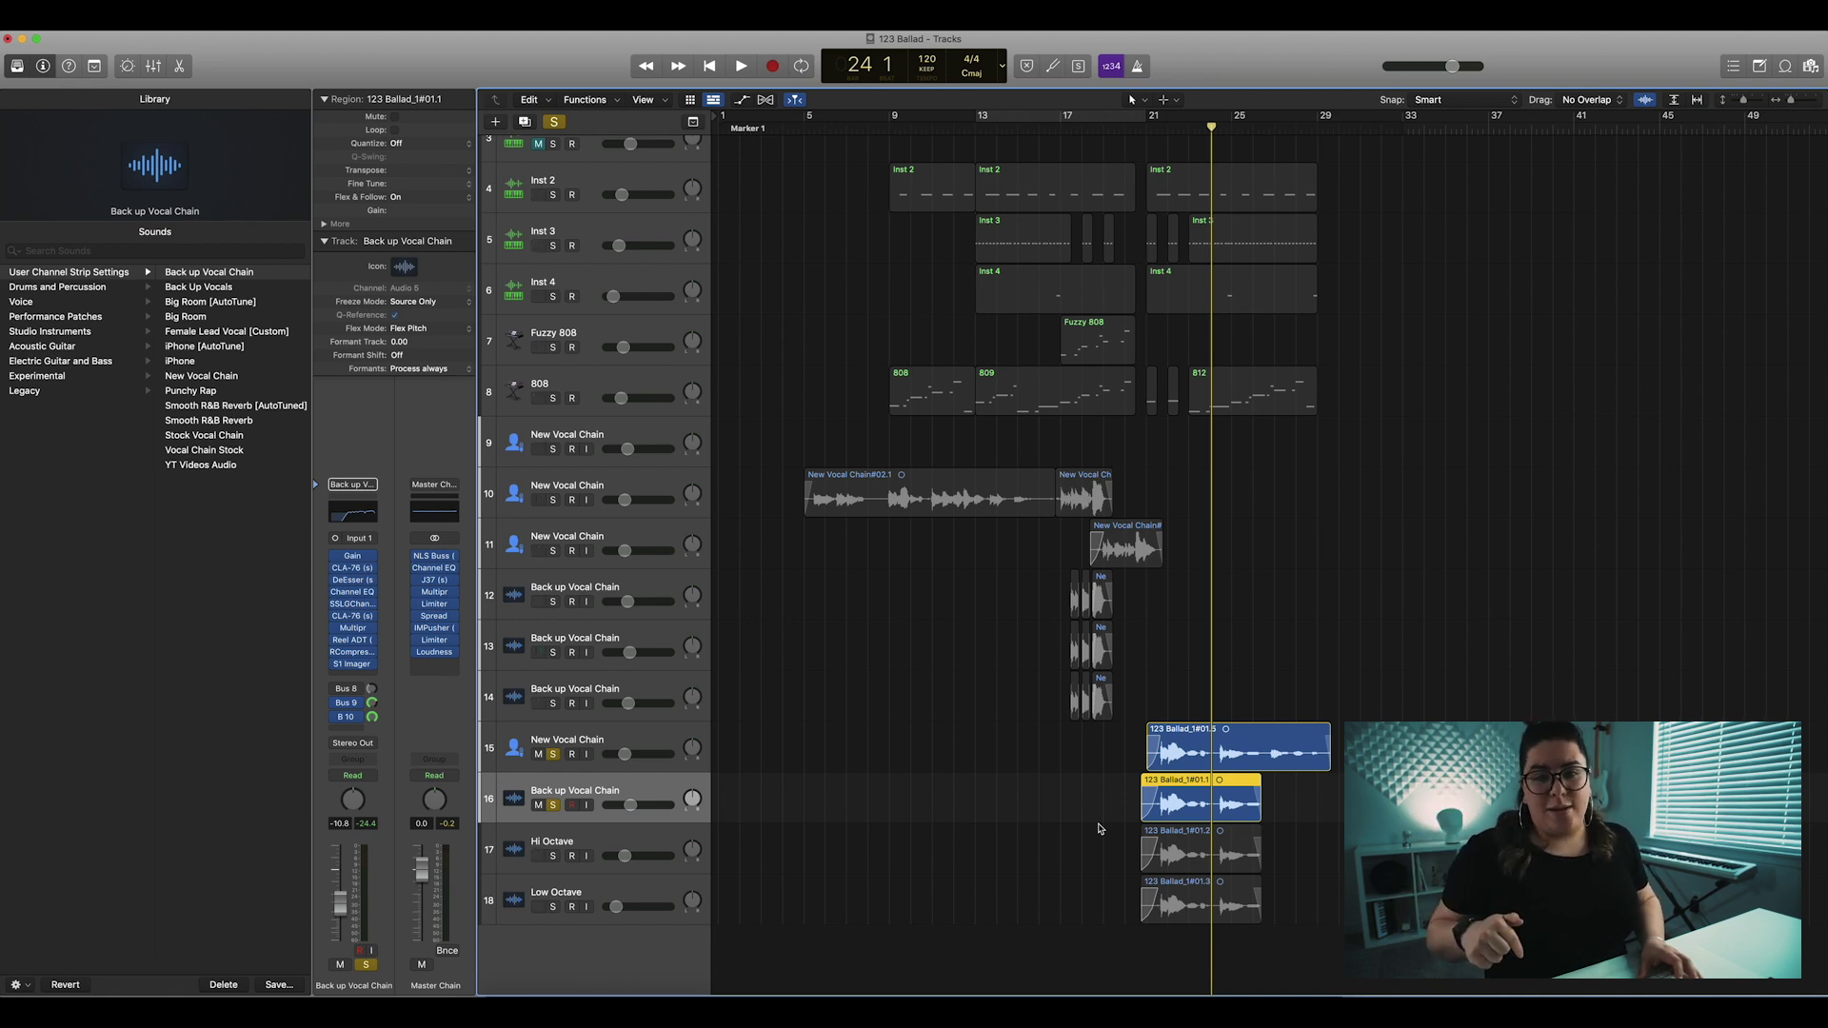
# - Add the Hi Octave track to the soloed vocals, open its Pitch Shifter and play from about bar 21
pyautogui.click(653, 838)
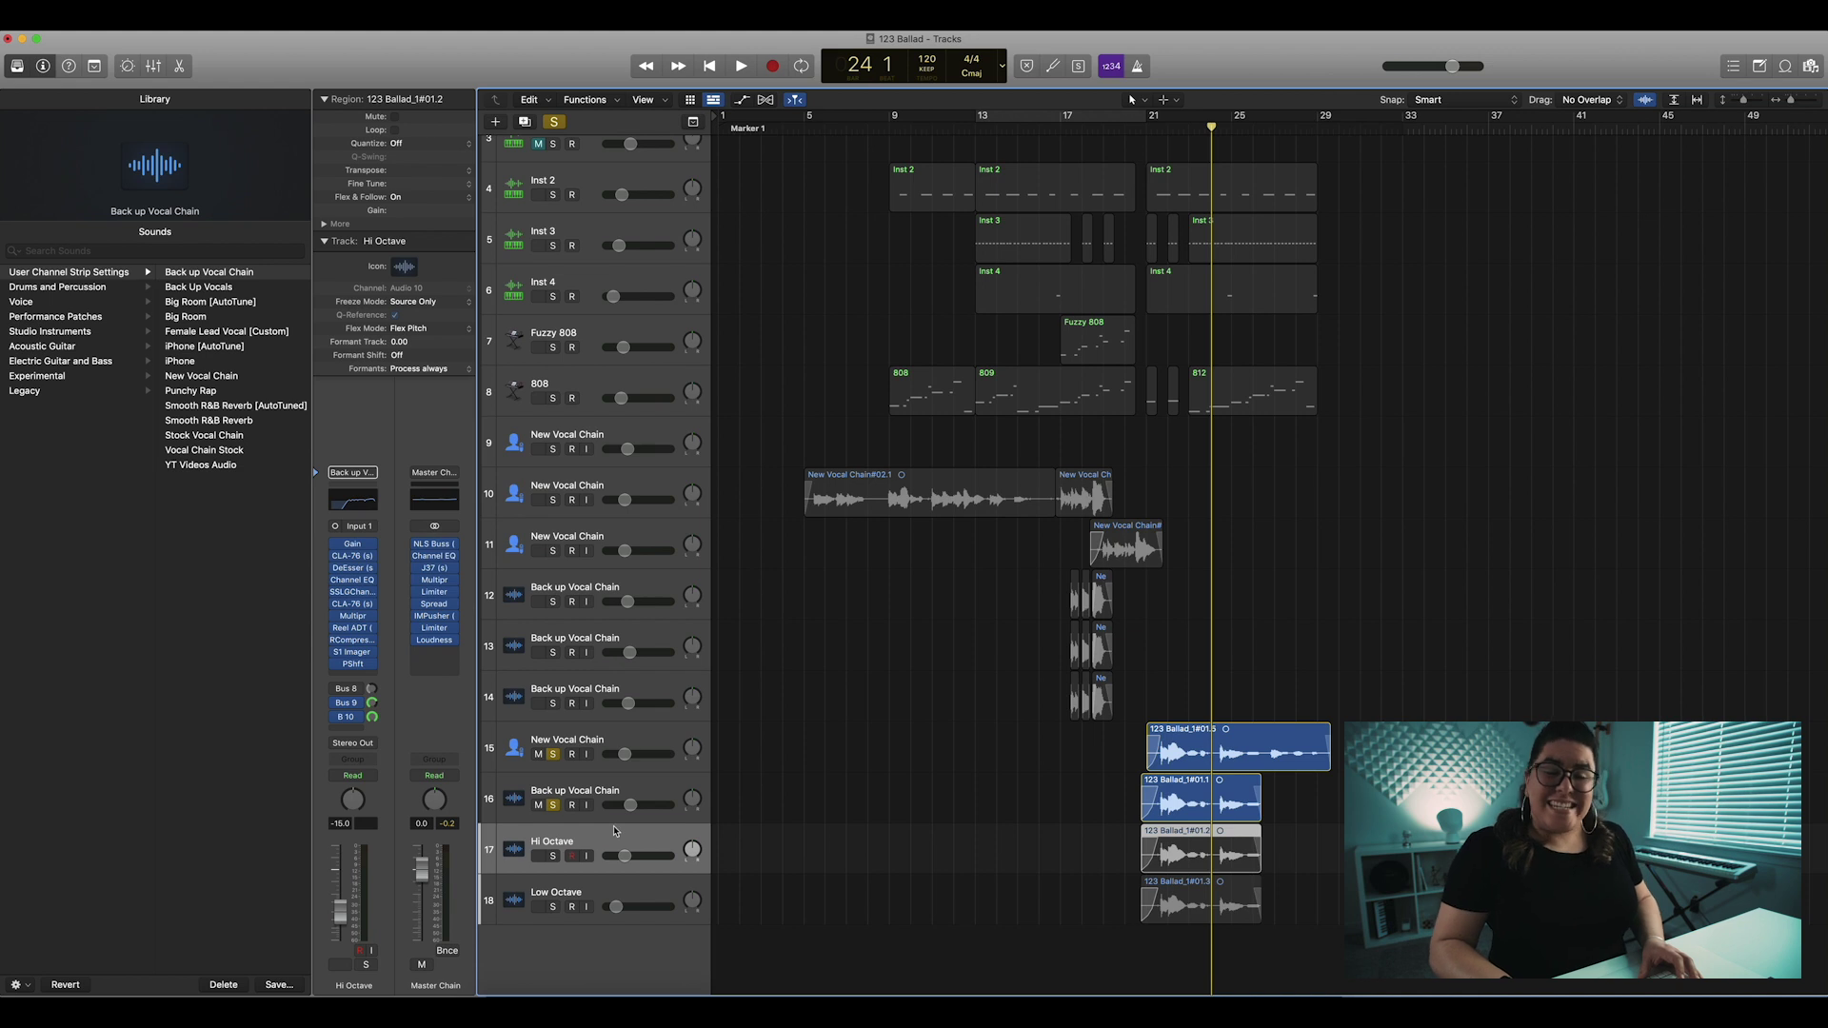
pyautogui.click(553, 858)
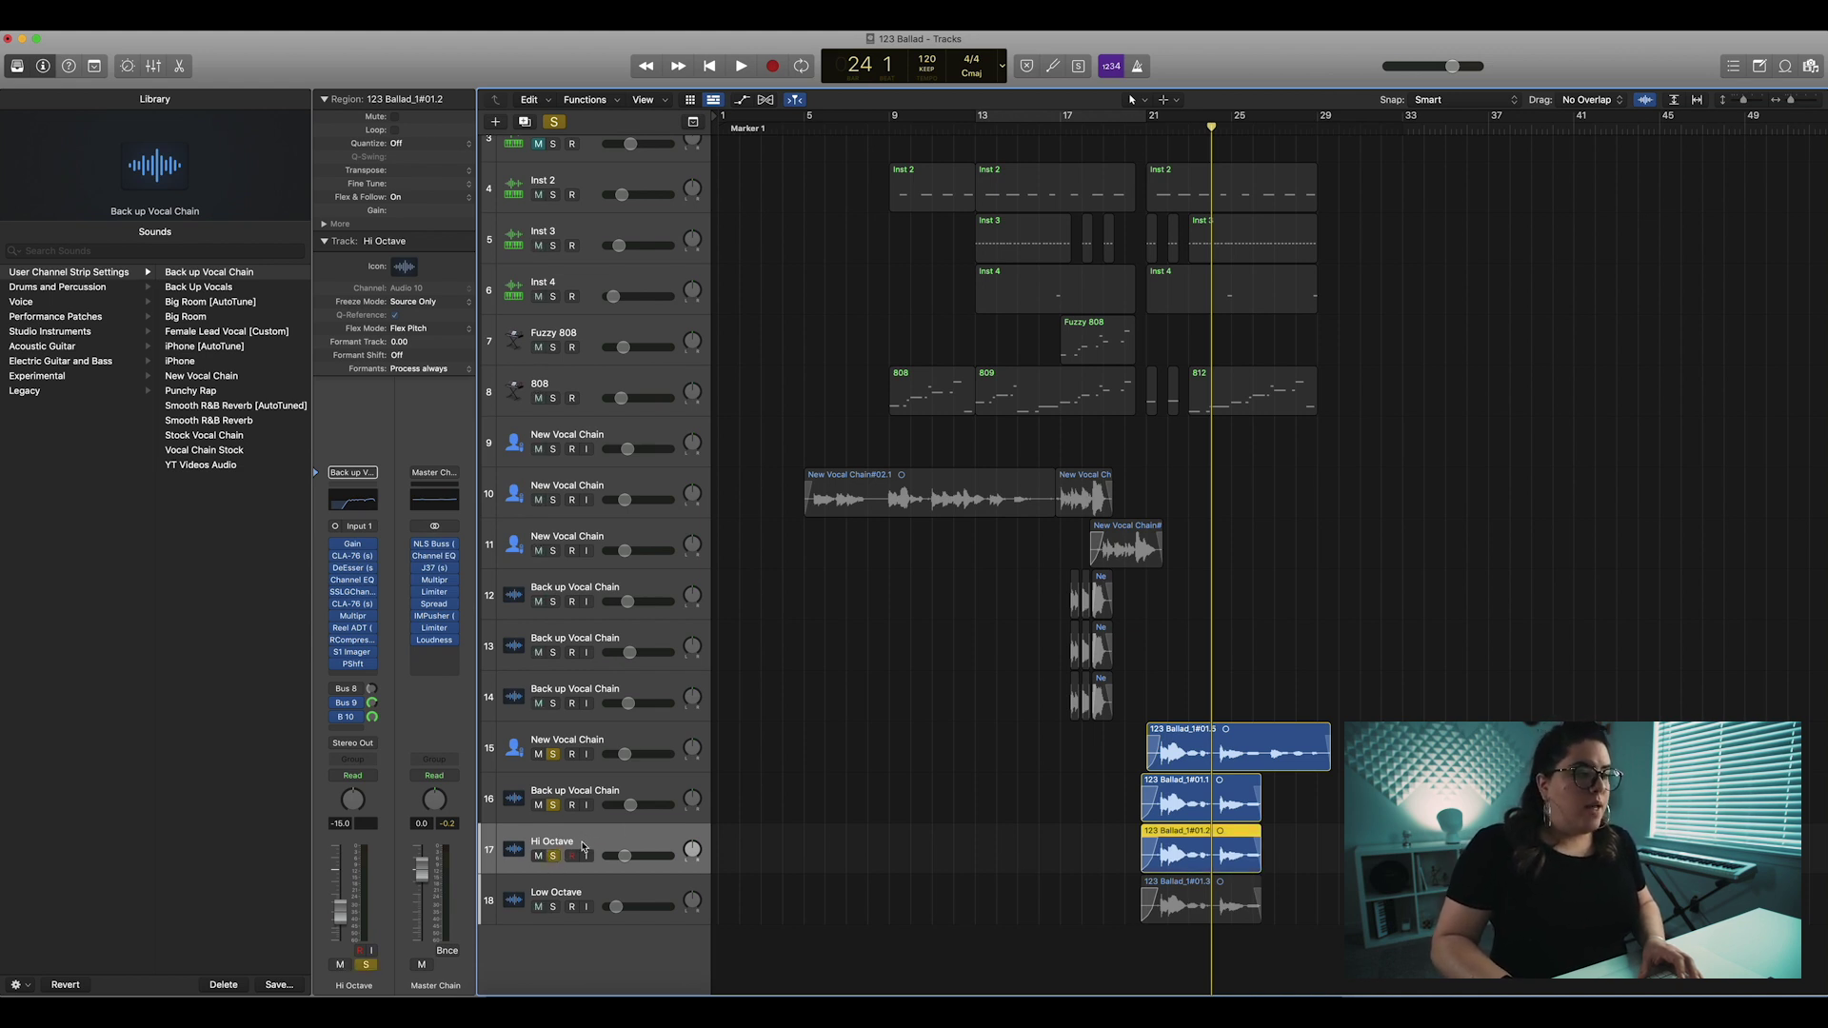
pyautogui.click(356, 665)
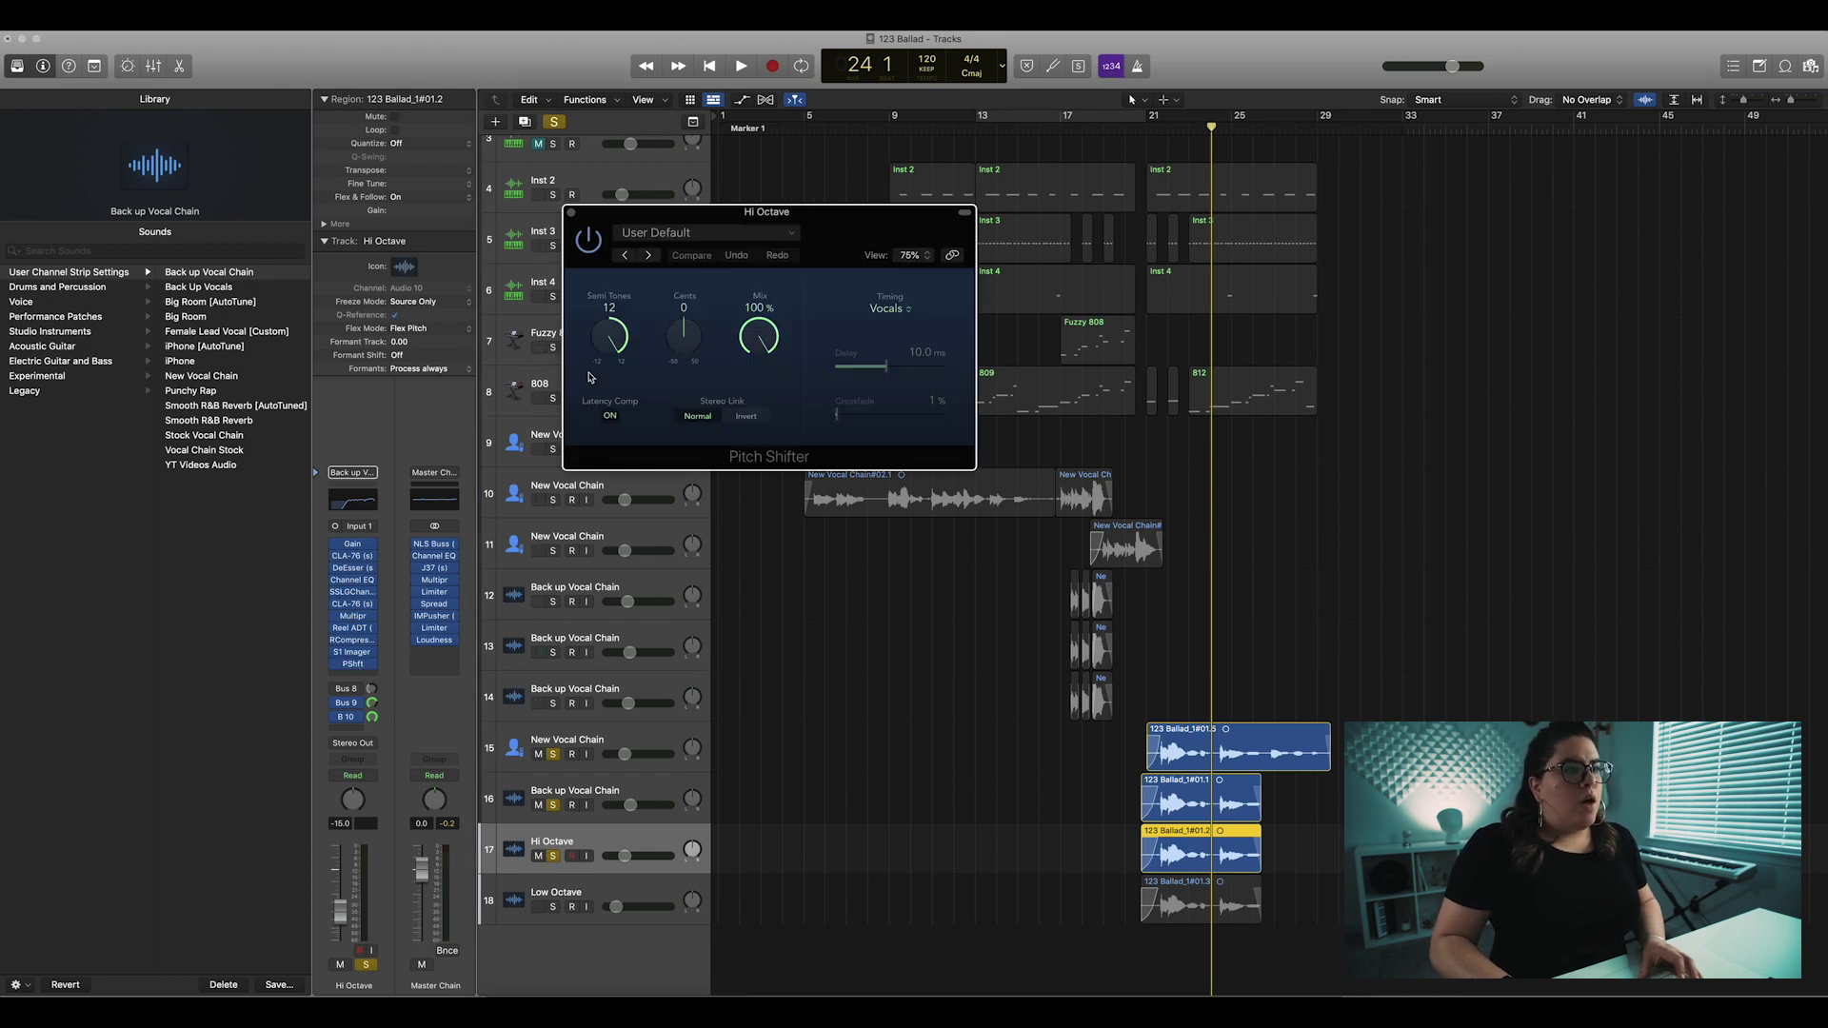
pyautogui.click(1150, 140)
pyautogui.press('space')
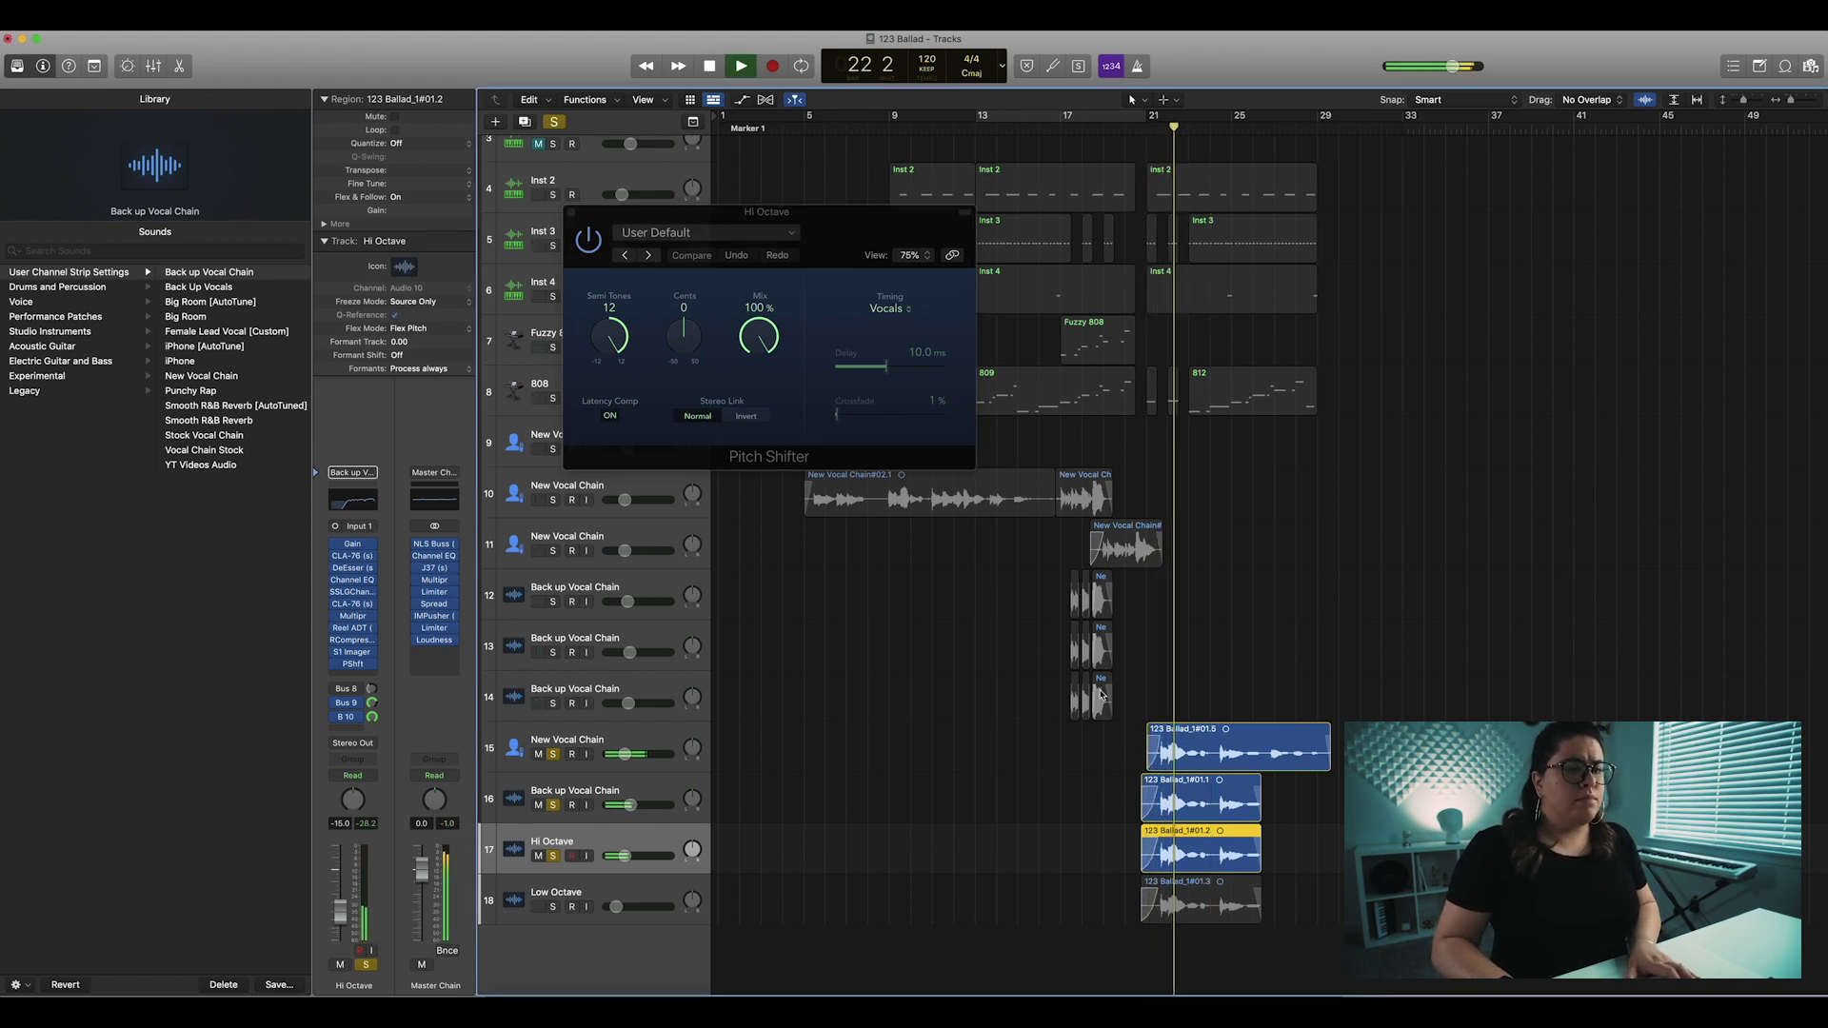
# - Unsolo the vocals on tracks 15 and 16 and listen to the Hi Octave track alone
pyautogui.click(553, 805)
pyautogui.click(553, 754)
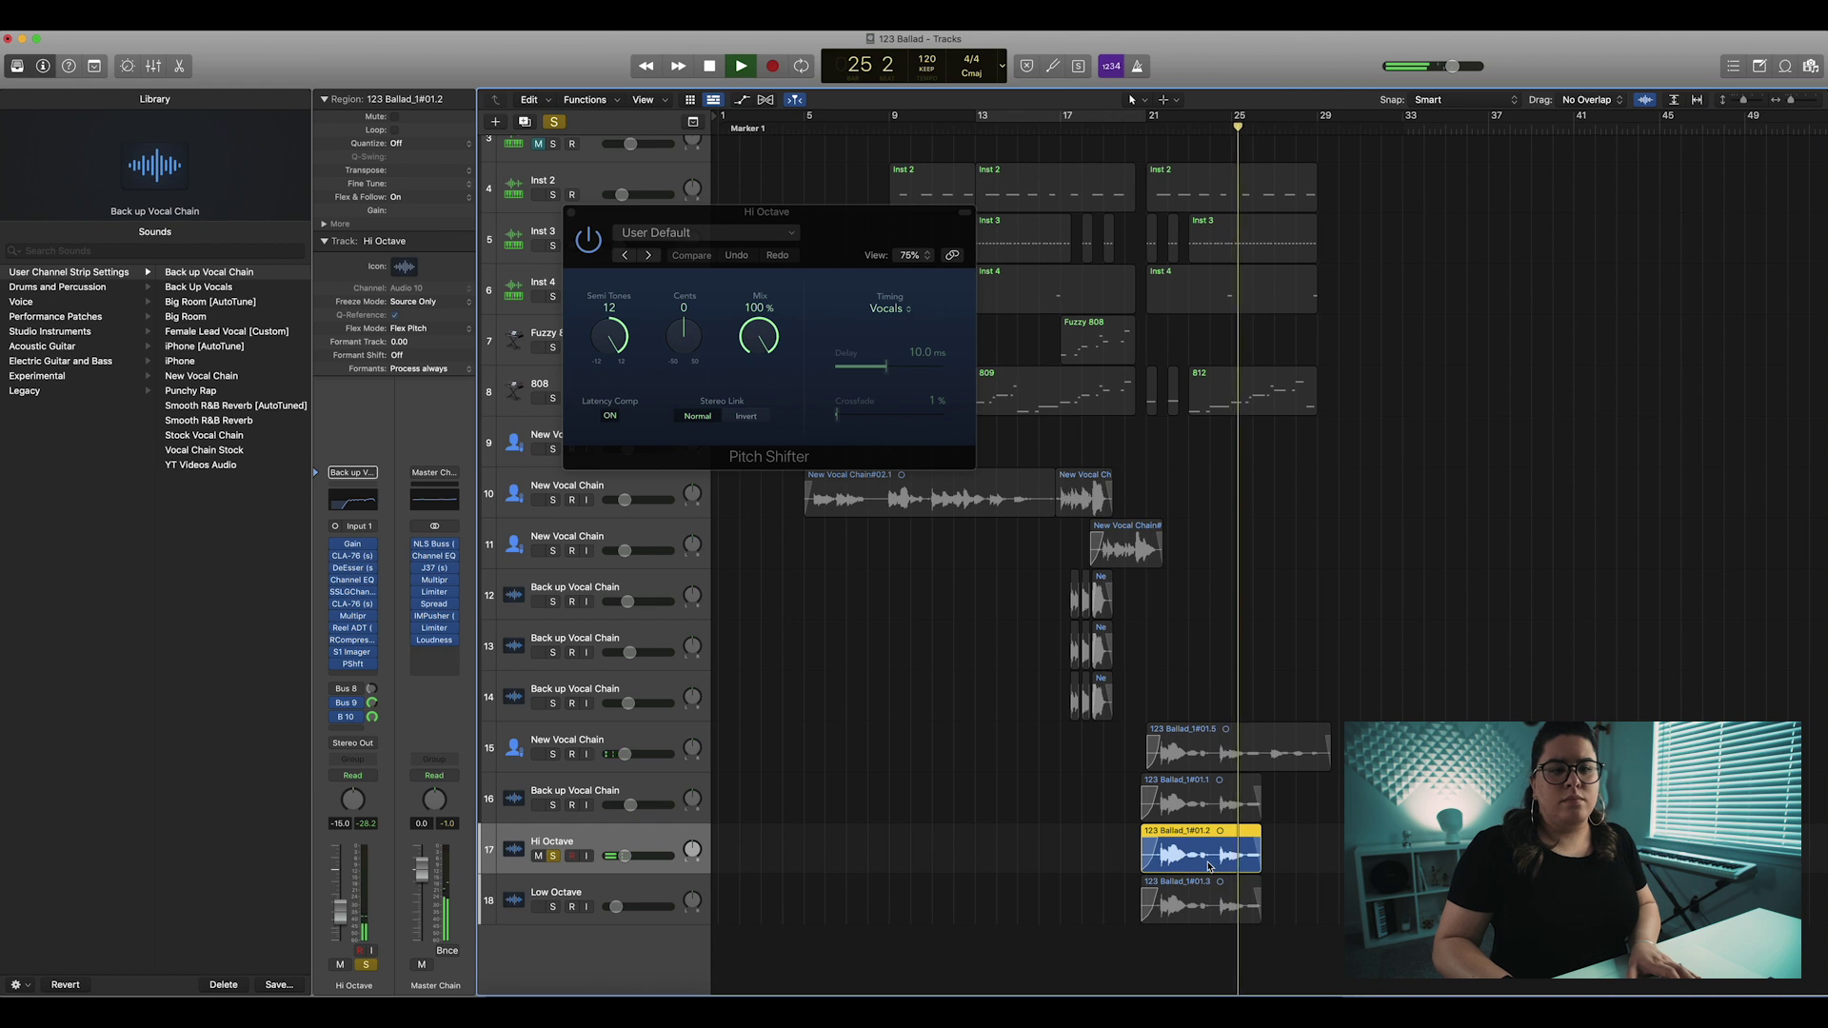
pyautogui.press('space')
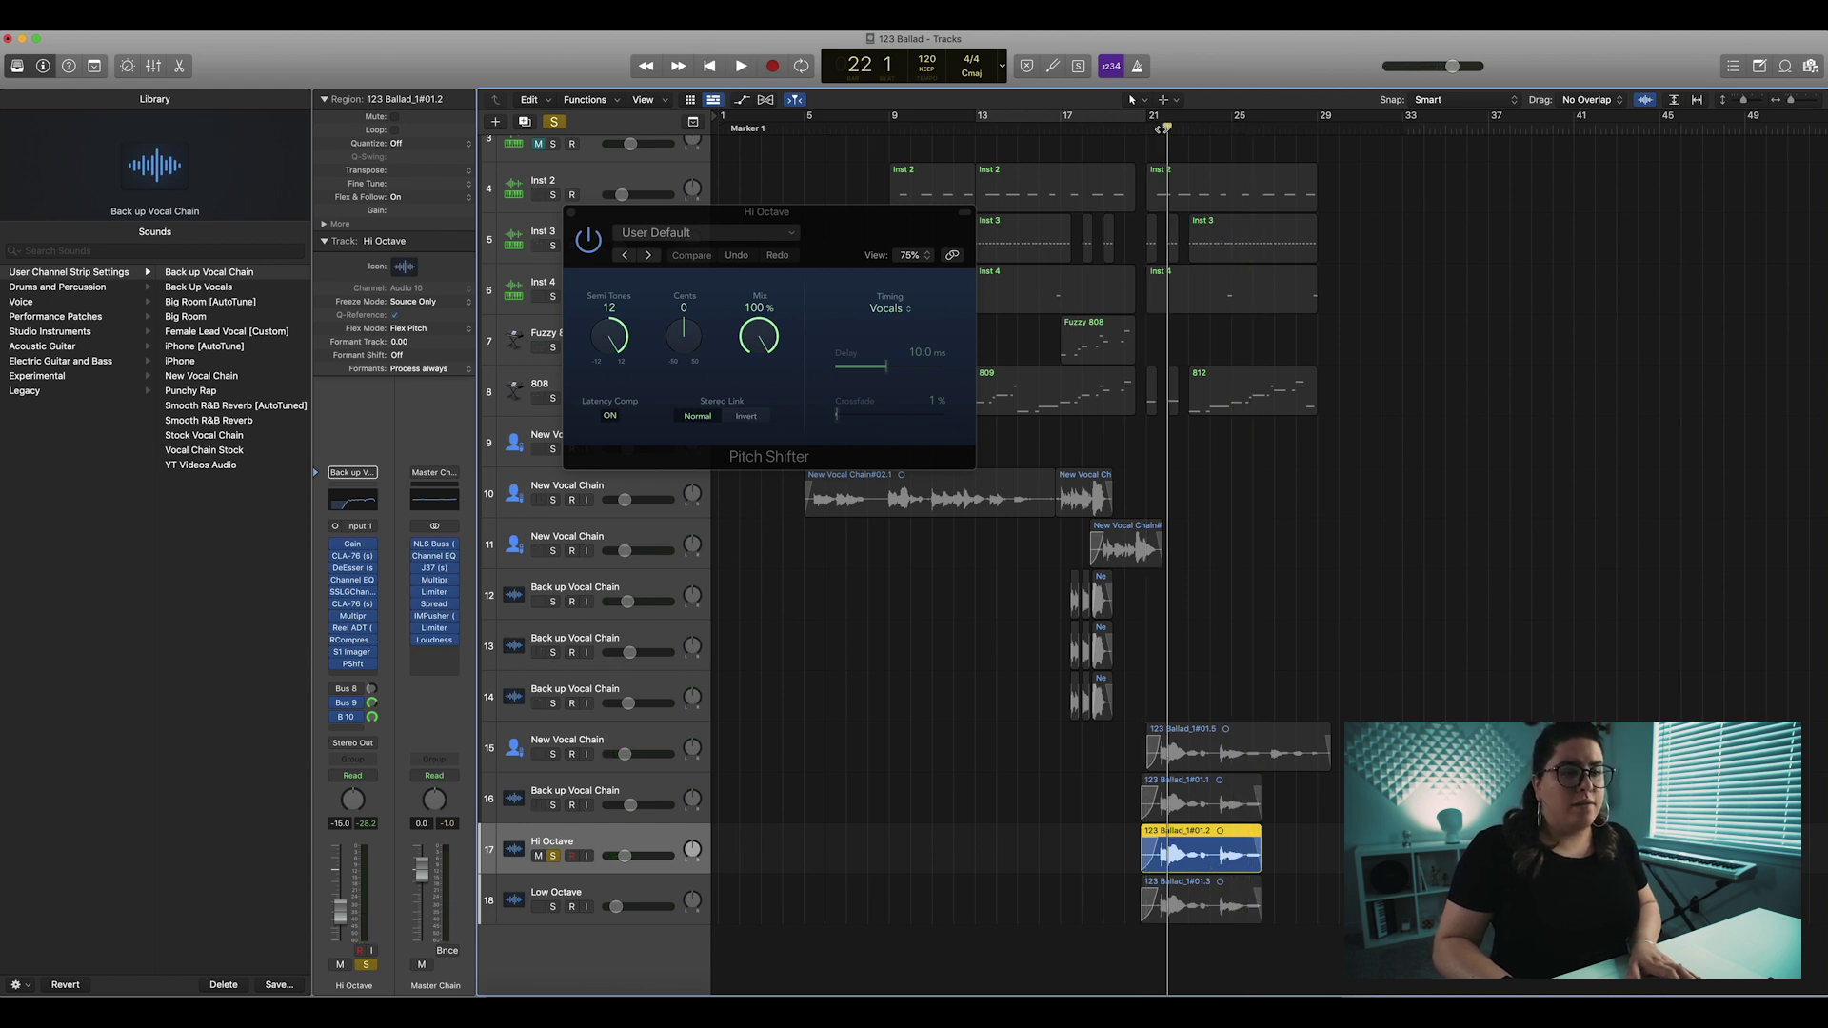
pyautogui.press('space')
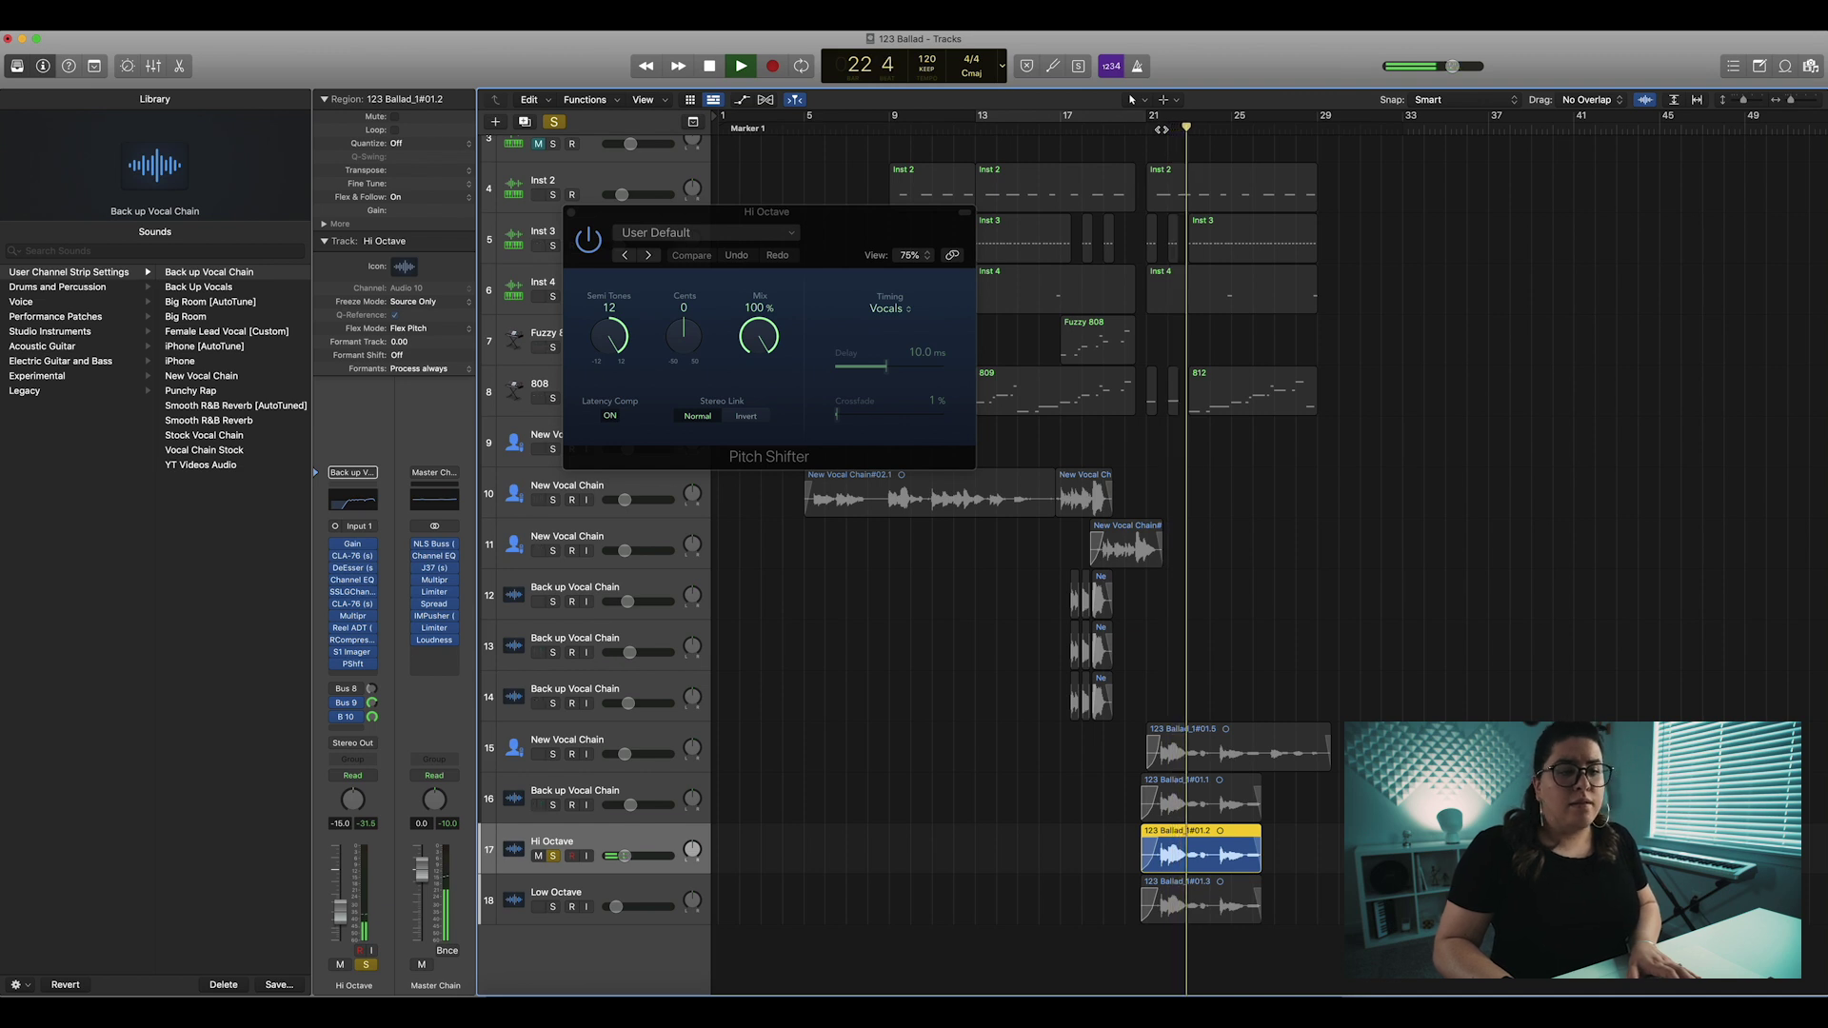
pyautogui.press('space')
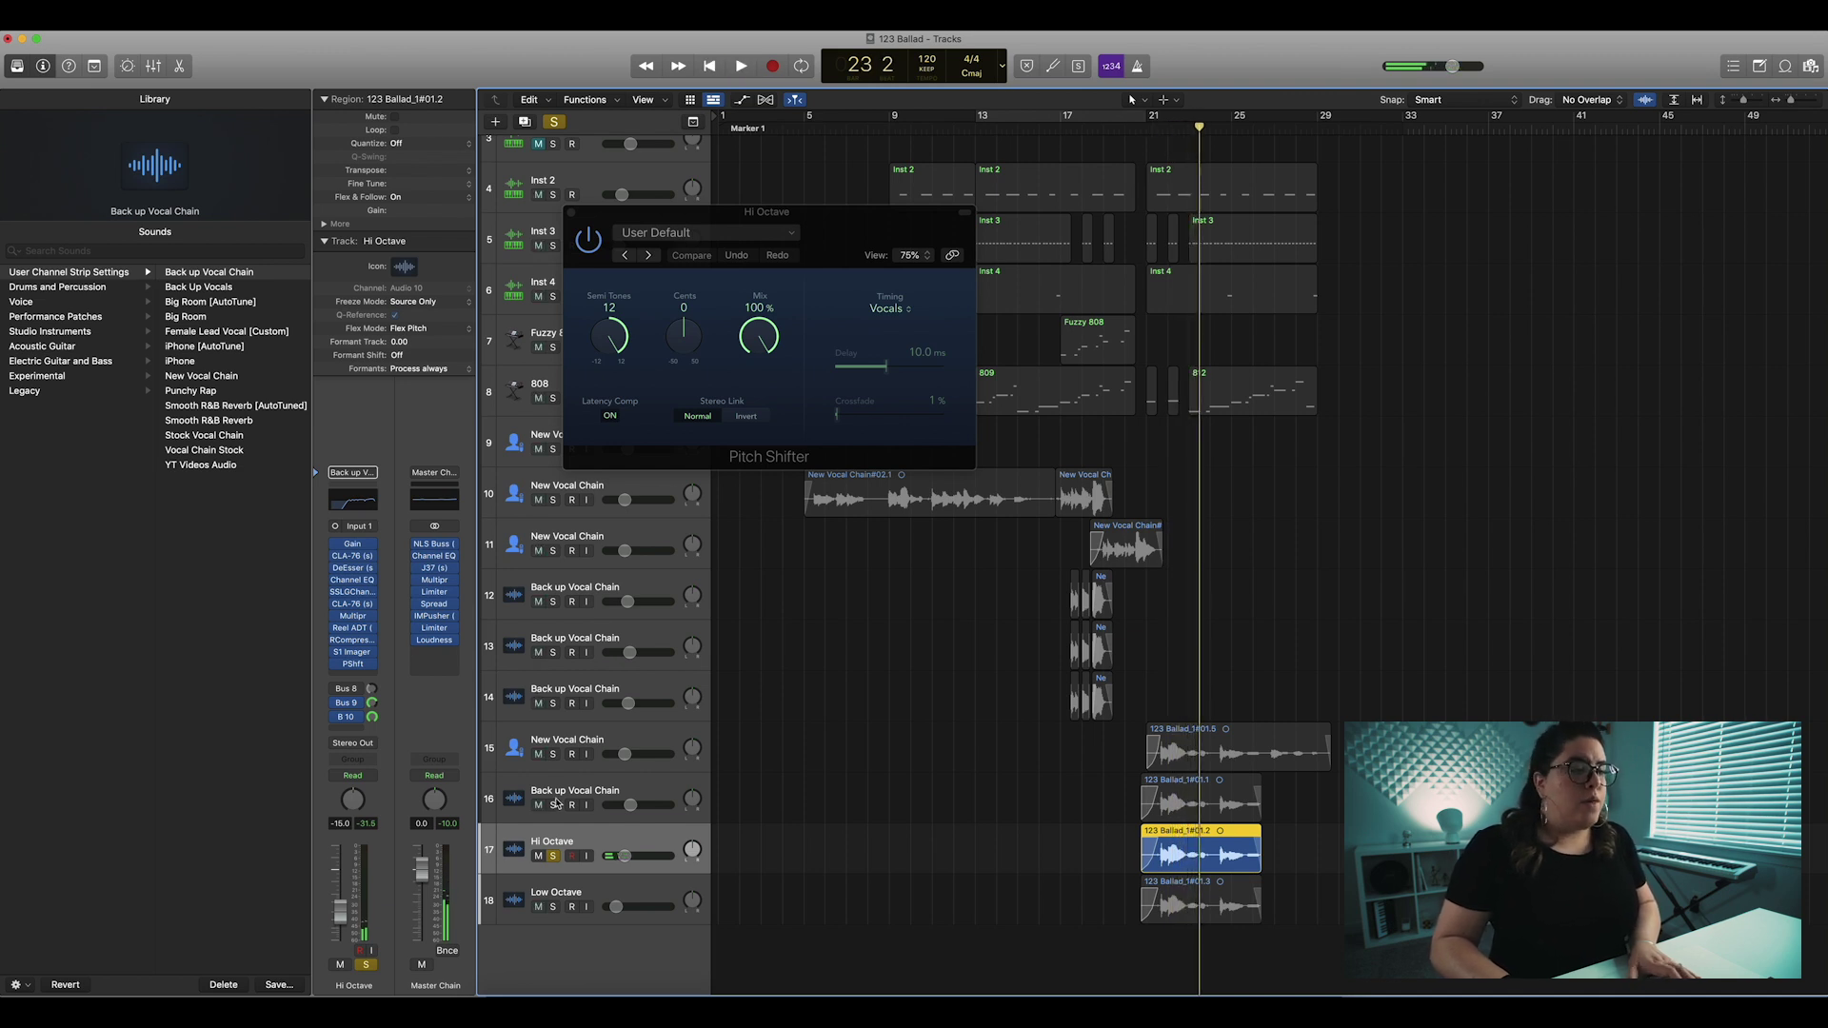
# - Solo the vocals on tracks 15 and 16 again, audition them with Hi Octave, and close the Pitch Shifter window
pyautogui.click(553, 804)
pyautogui.click(553, 754)
pyautogui.press('space')
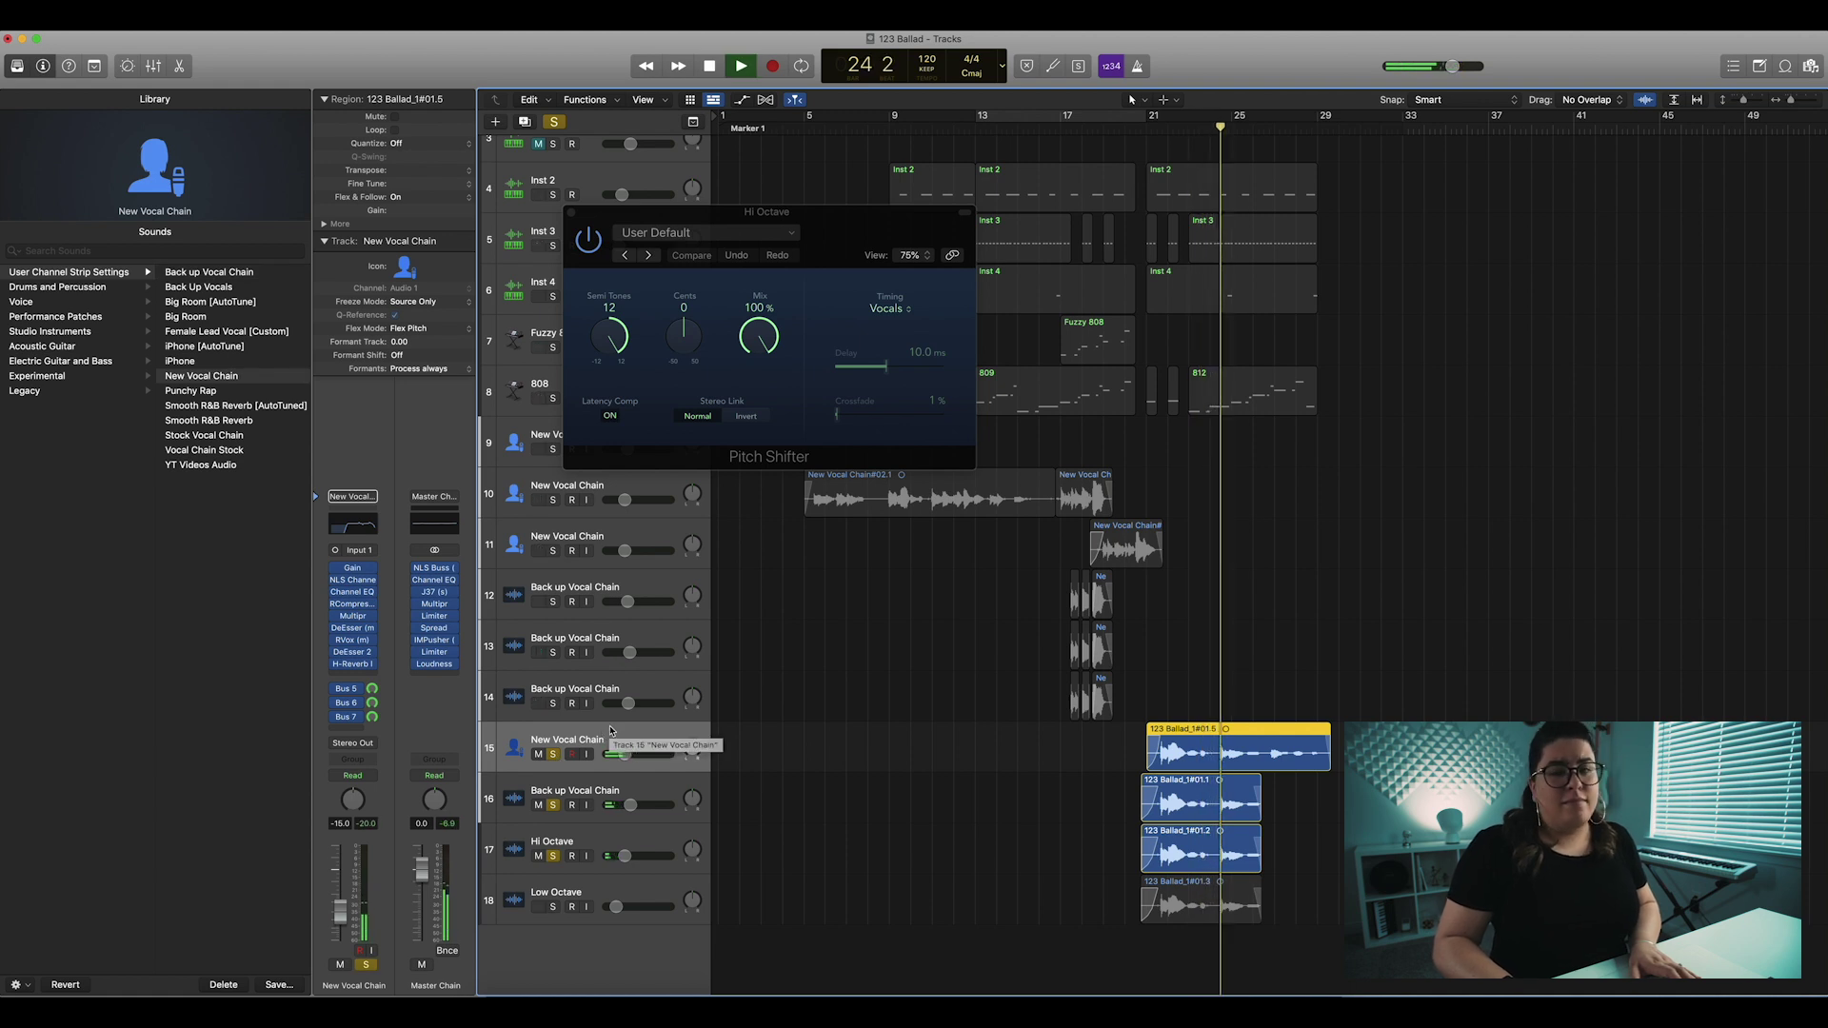
pyautogui.press('space')
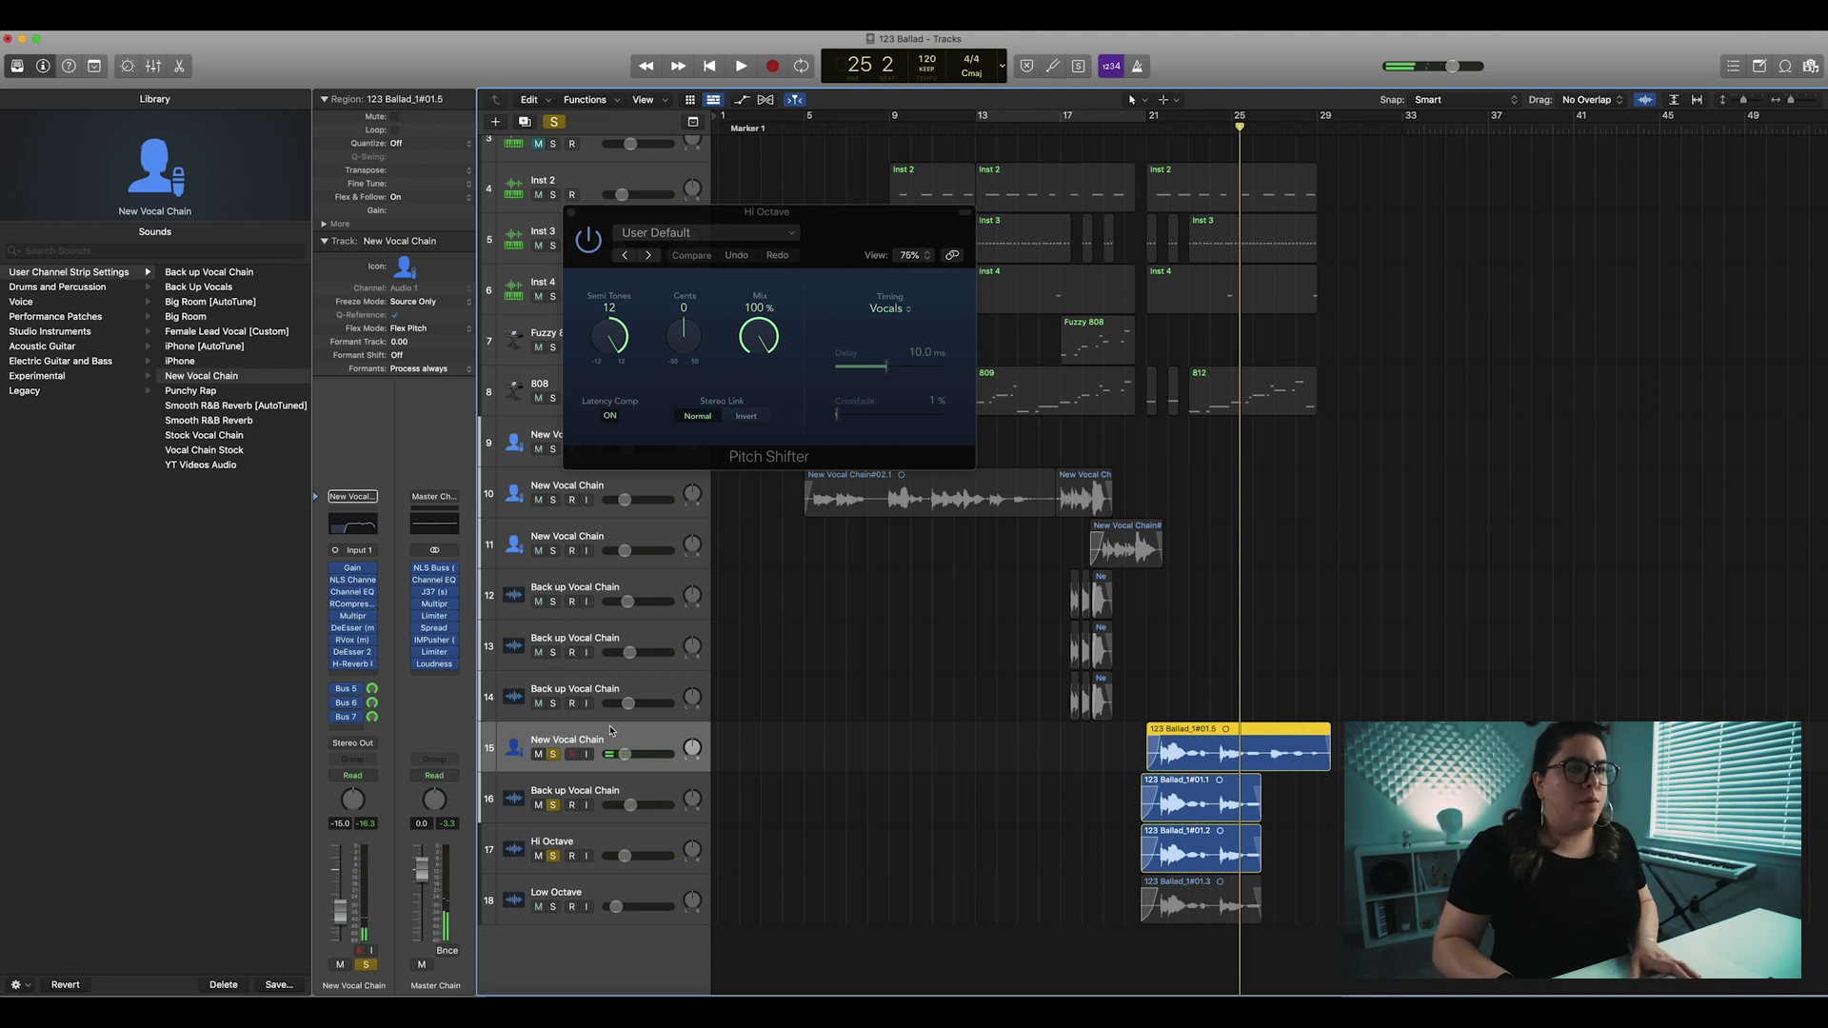
pyautogui.click(571, 212)
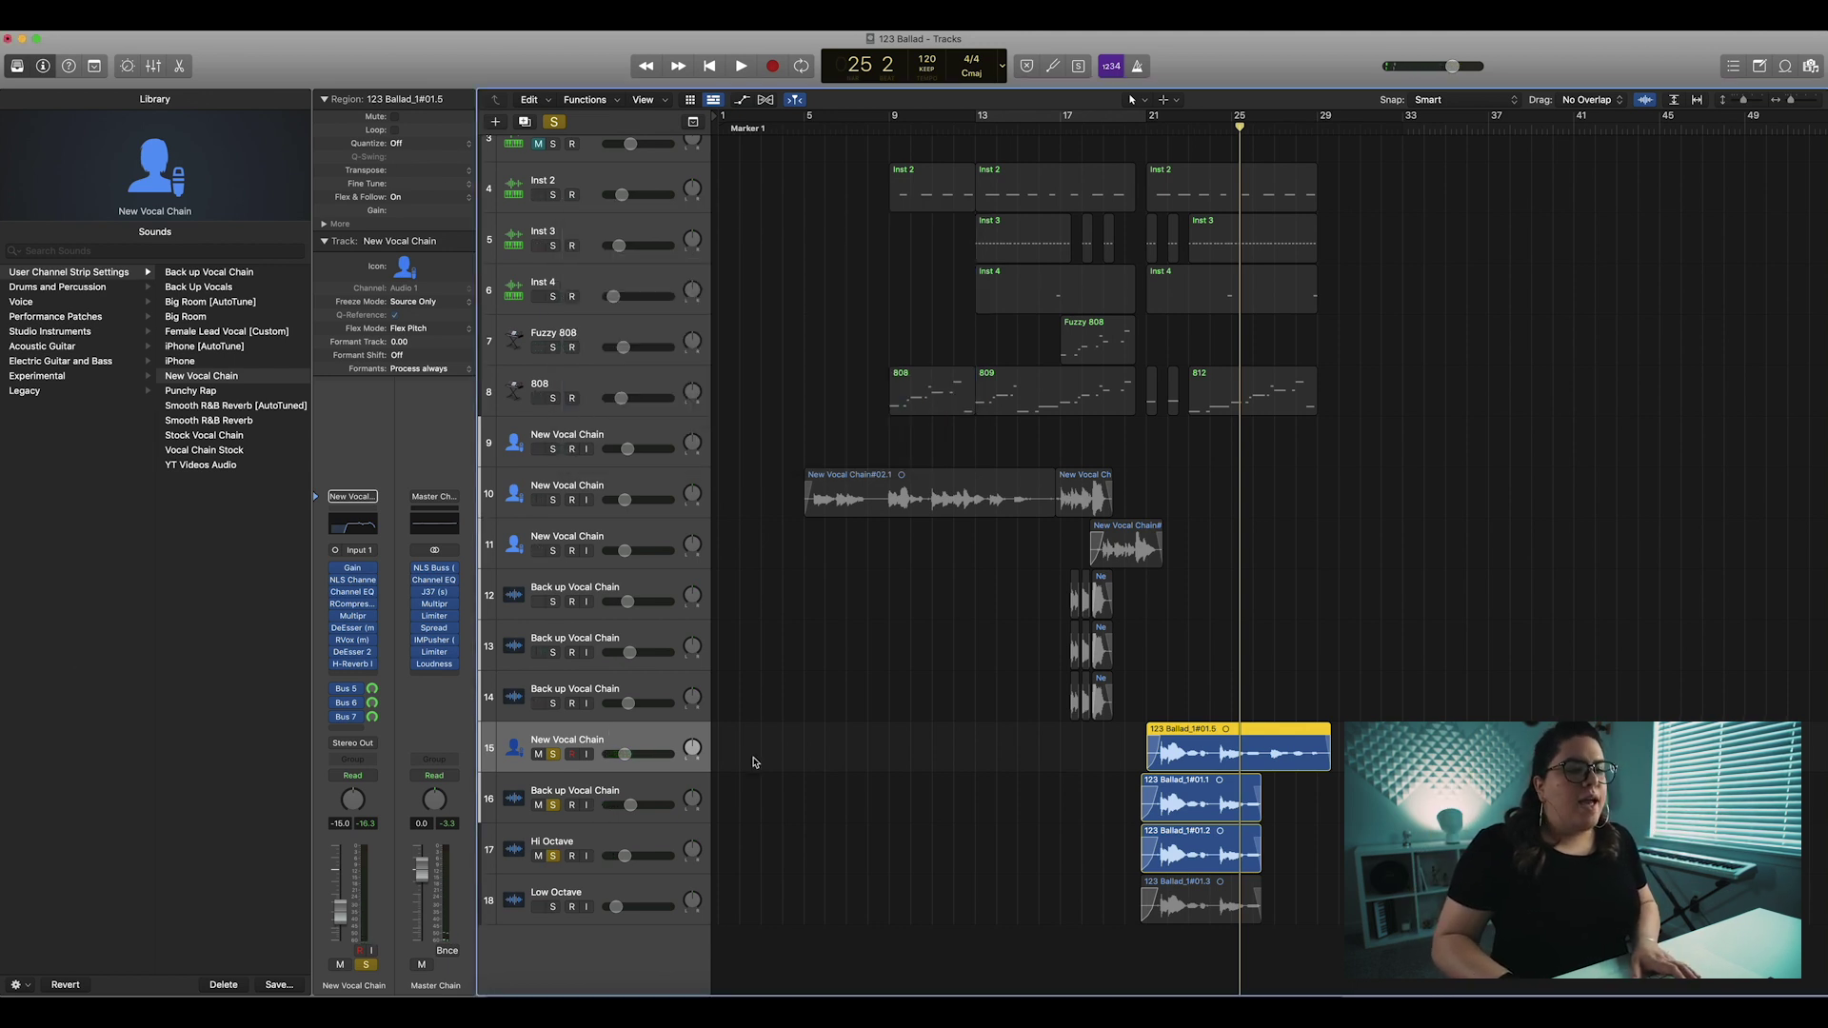
# - Solo the Low Octave track, open its Pitch Shifter, and audition it alone with tracks 15 to 17 unsoloed
pyautogui.click(561, 893)
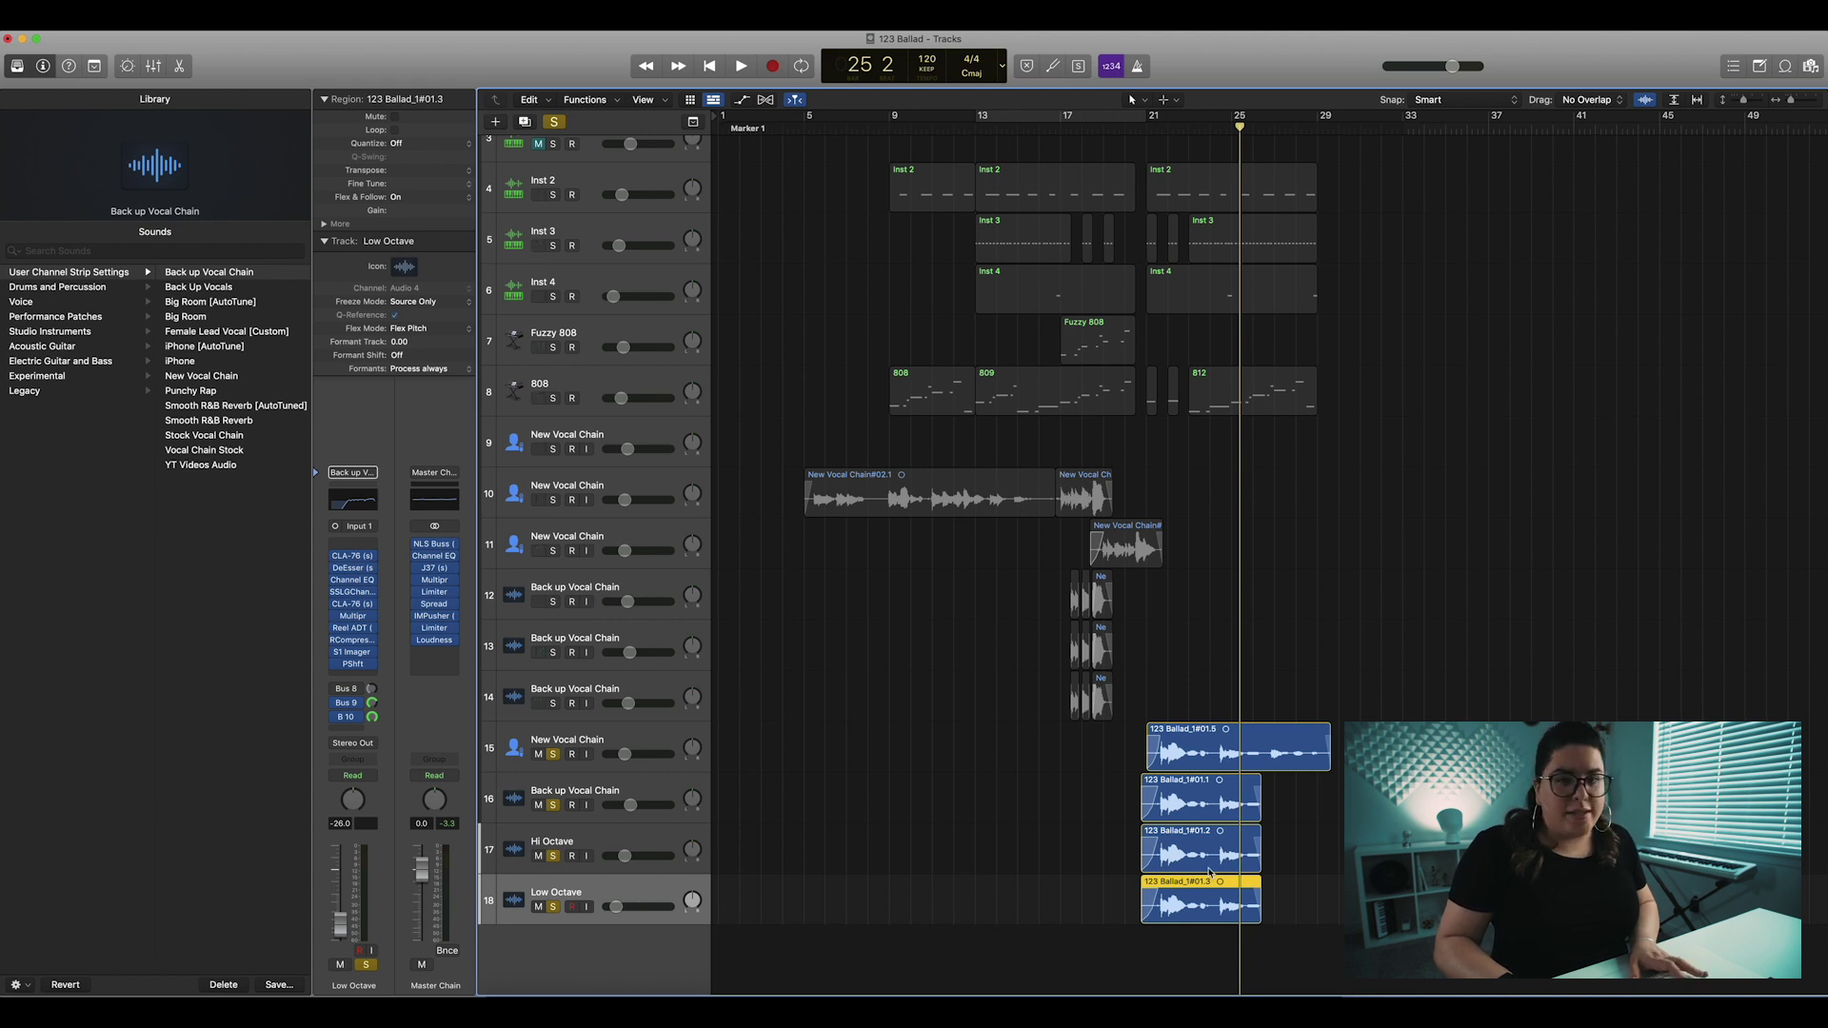
pyautogui.click(353, 664)
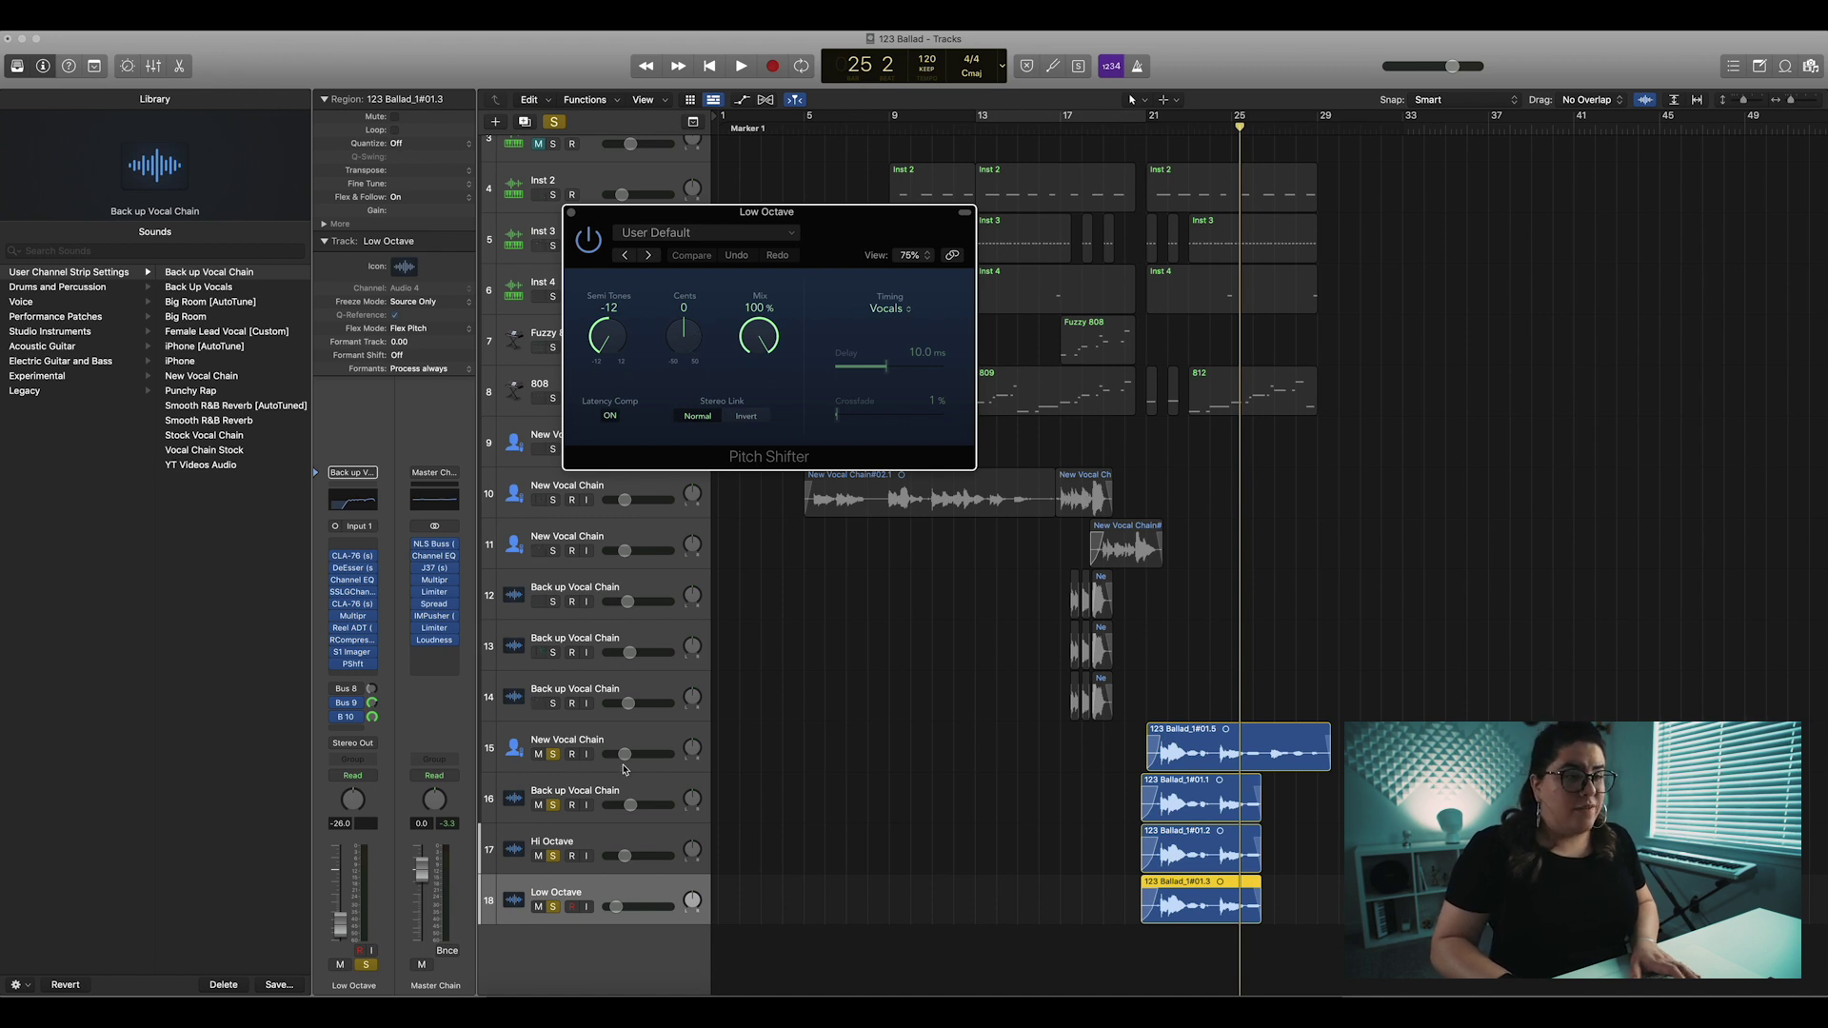
pyautogui.click(552, 855)
pyautogui.click(552, 805)
pyautogui.click(552, 754)
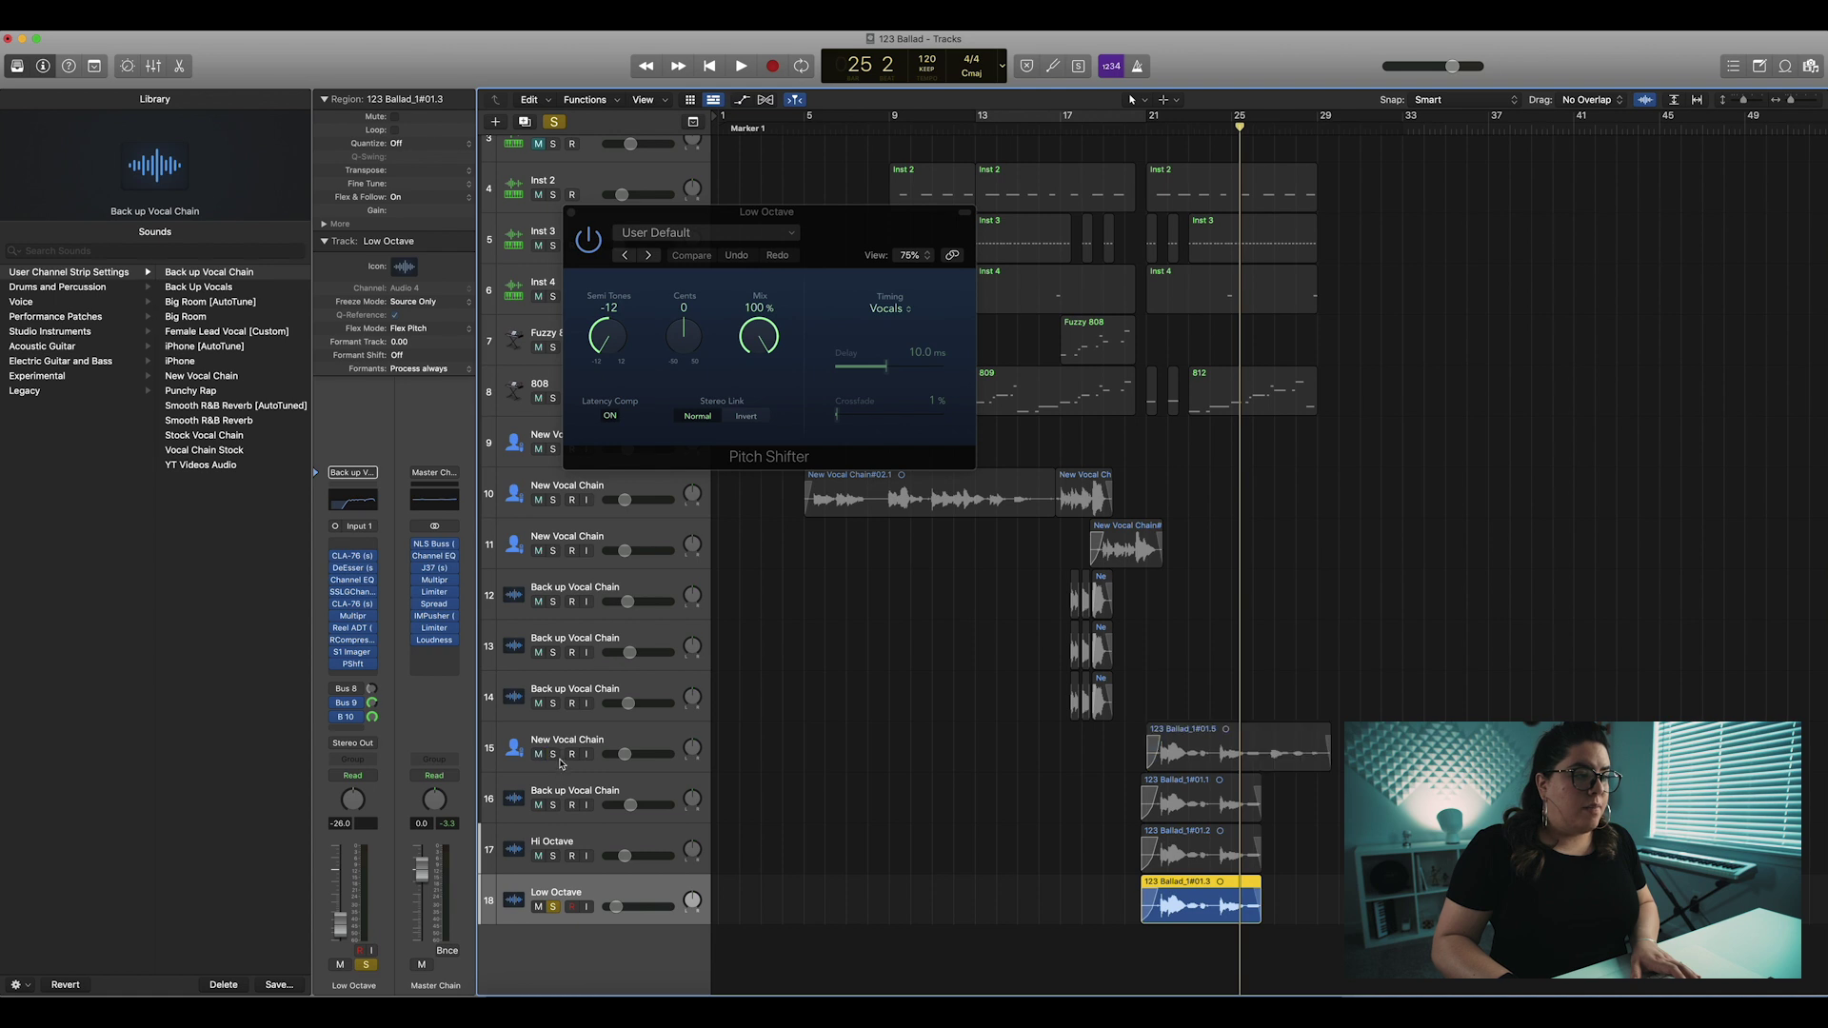
pyautogui.press('space')
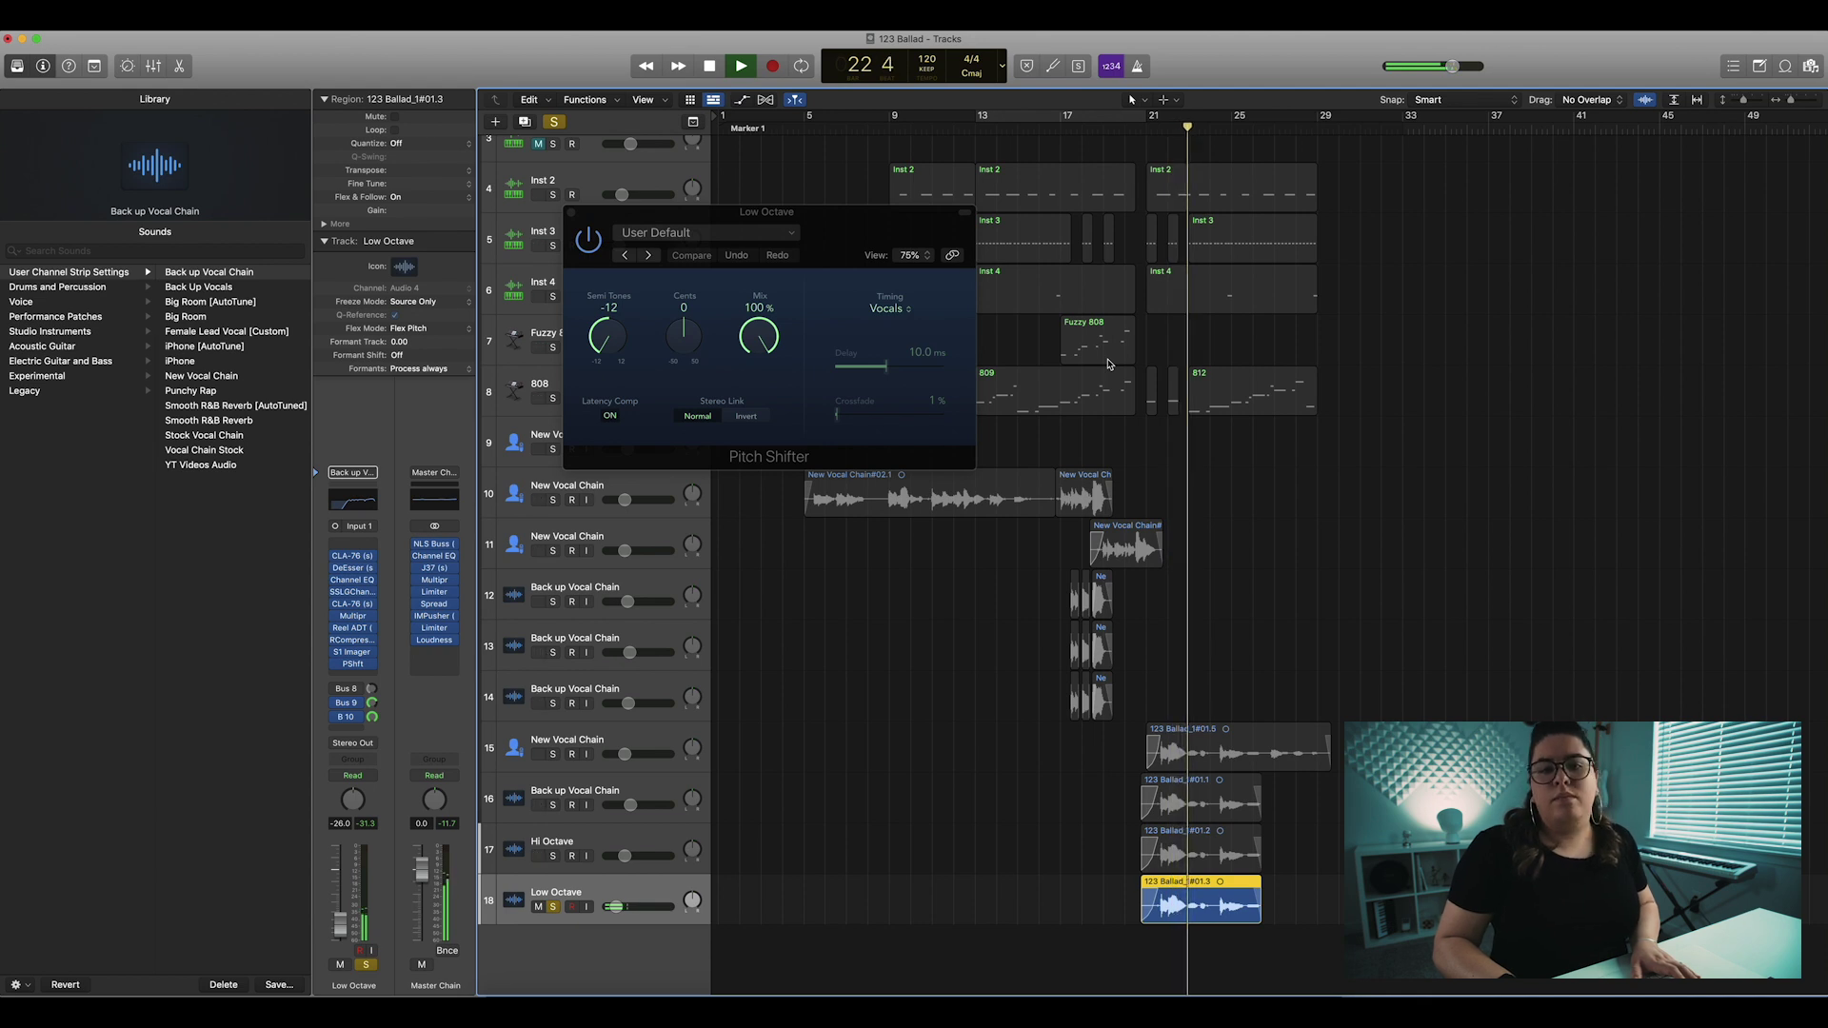
pyautogui.press('space')
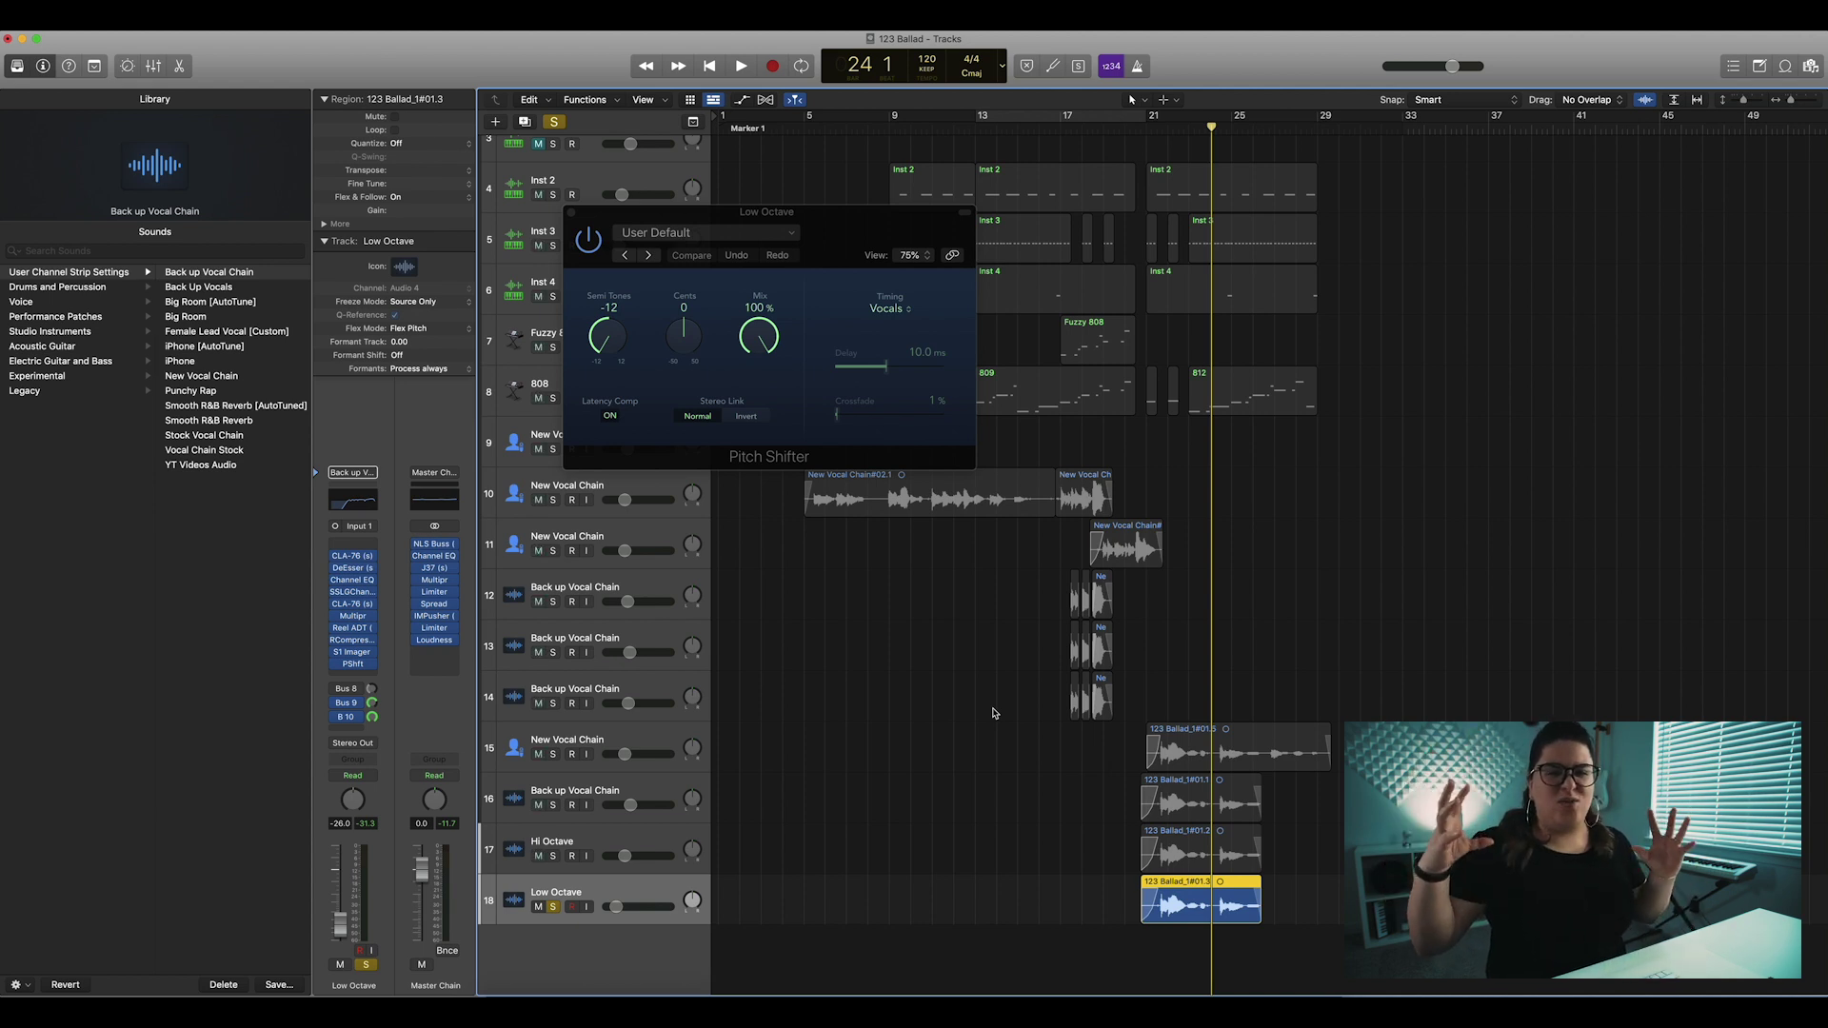
# - Solo the vocals on tracks 15, 16 and 17 again and audition them together with Low Octave
pyautogui.click(553, 754)
pyautogui.click(553, 804)
pyautogui.click(553, 856)
pyautogui.press('space')
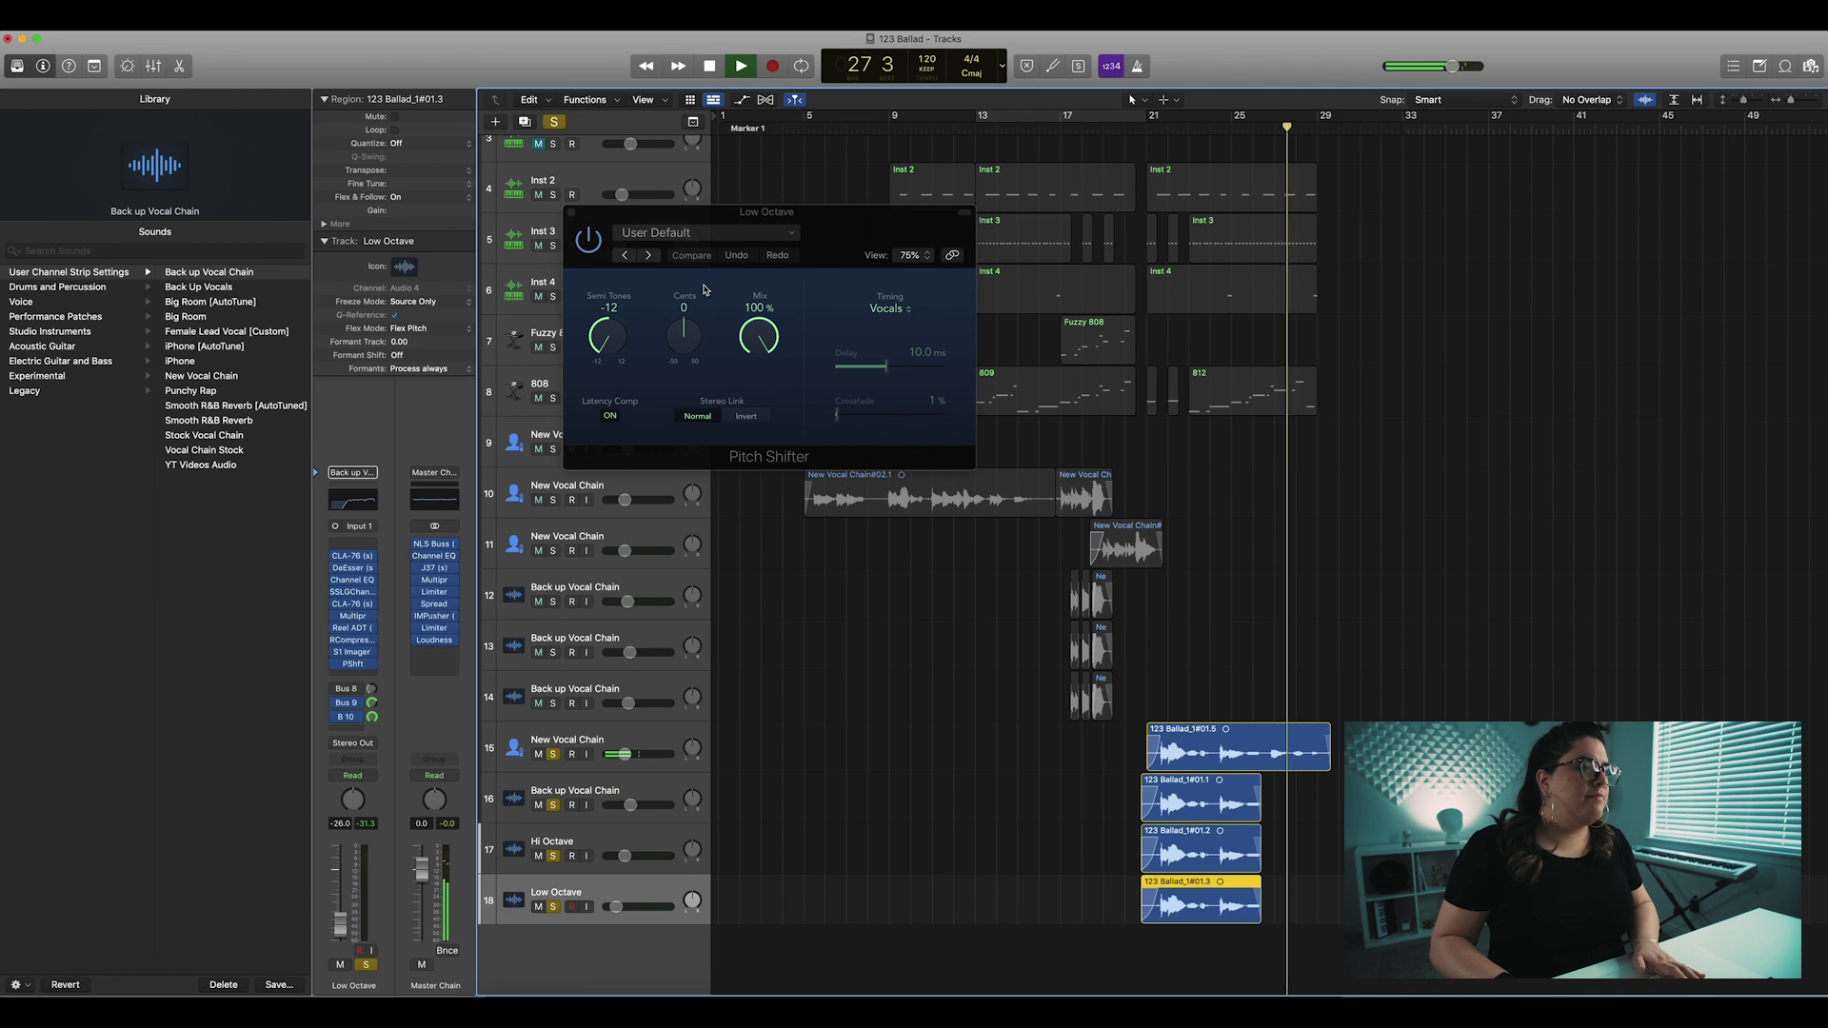
pyautogui.press('space')
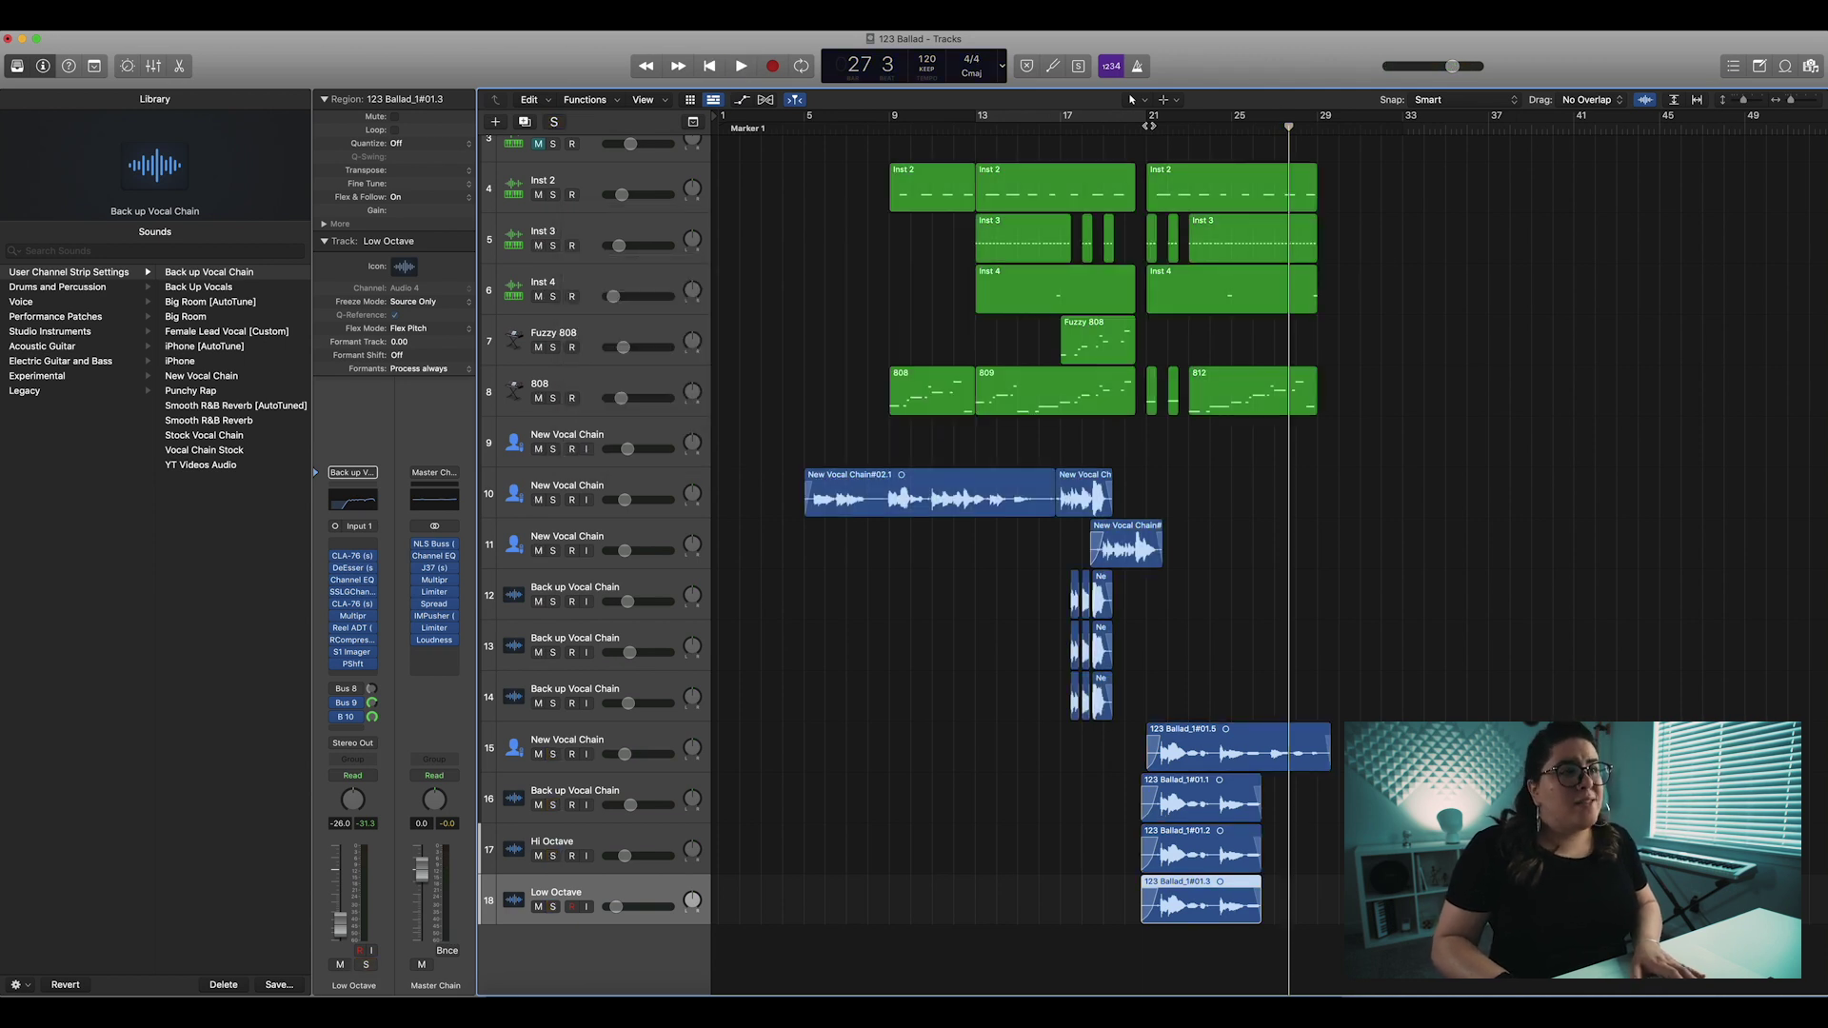
# - Play the full arrangement from bar 21 with no tracks soloed
pyautogui.click(1149, 125)
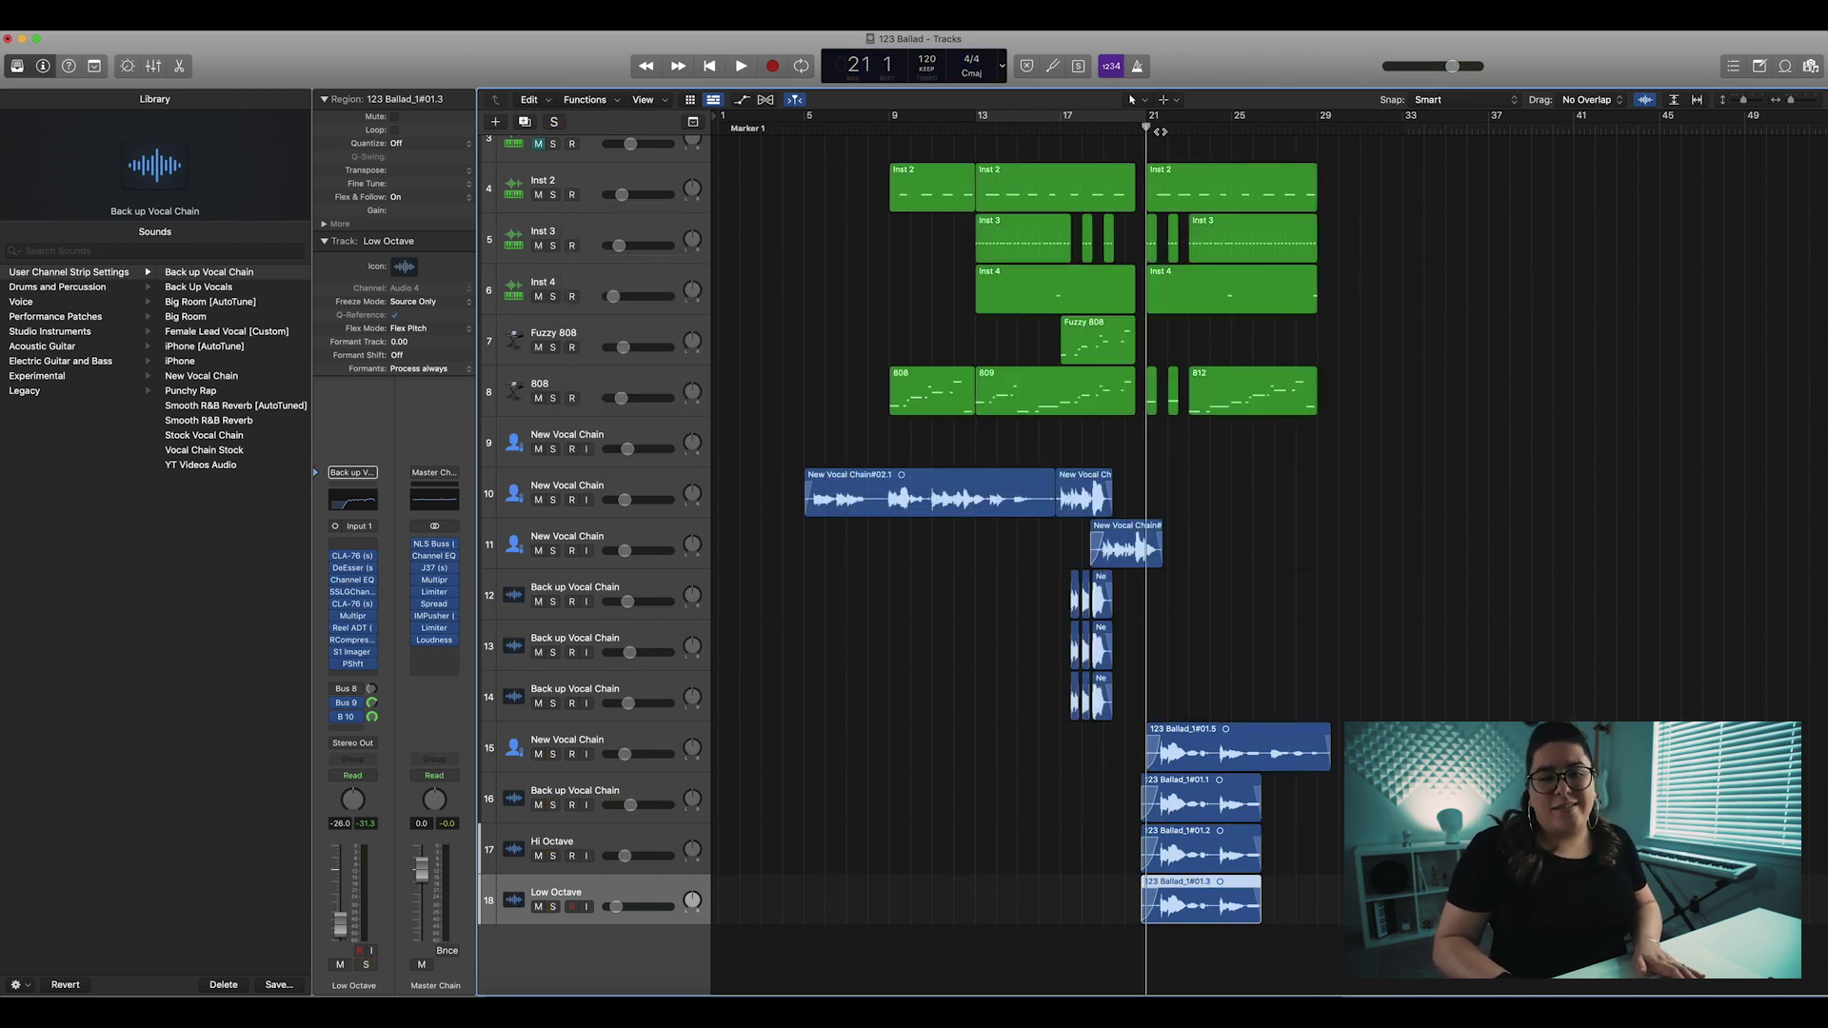
pyautogui.press('space')
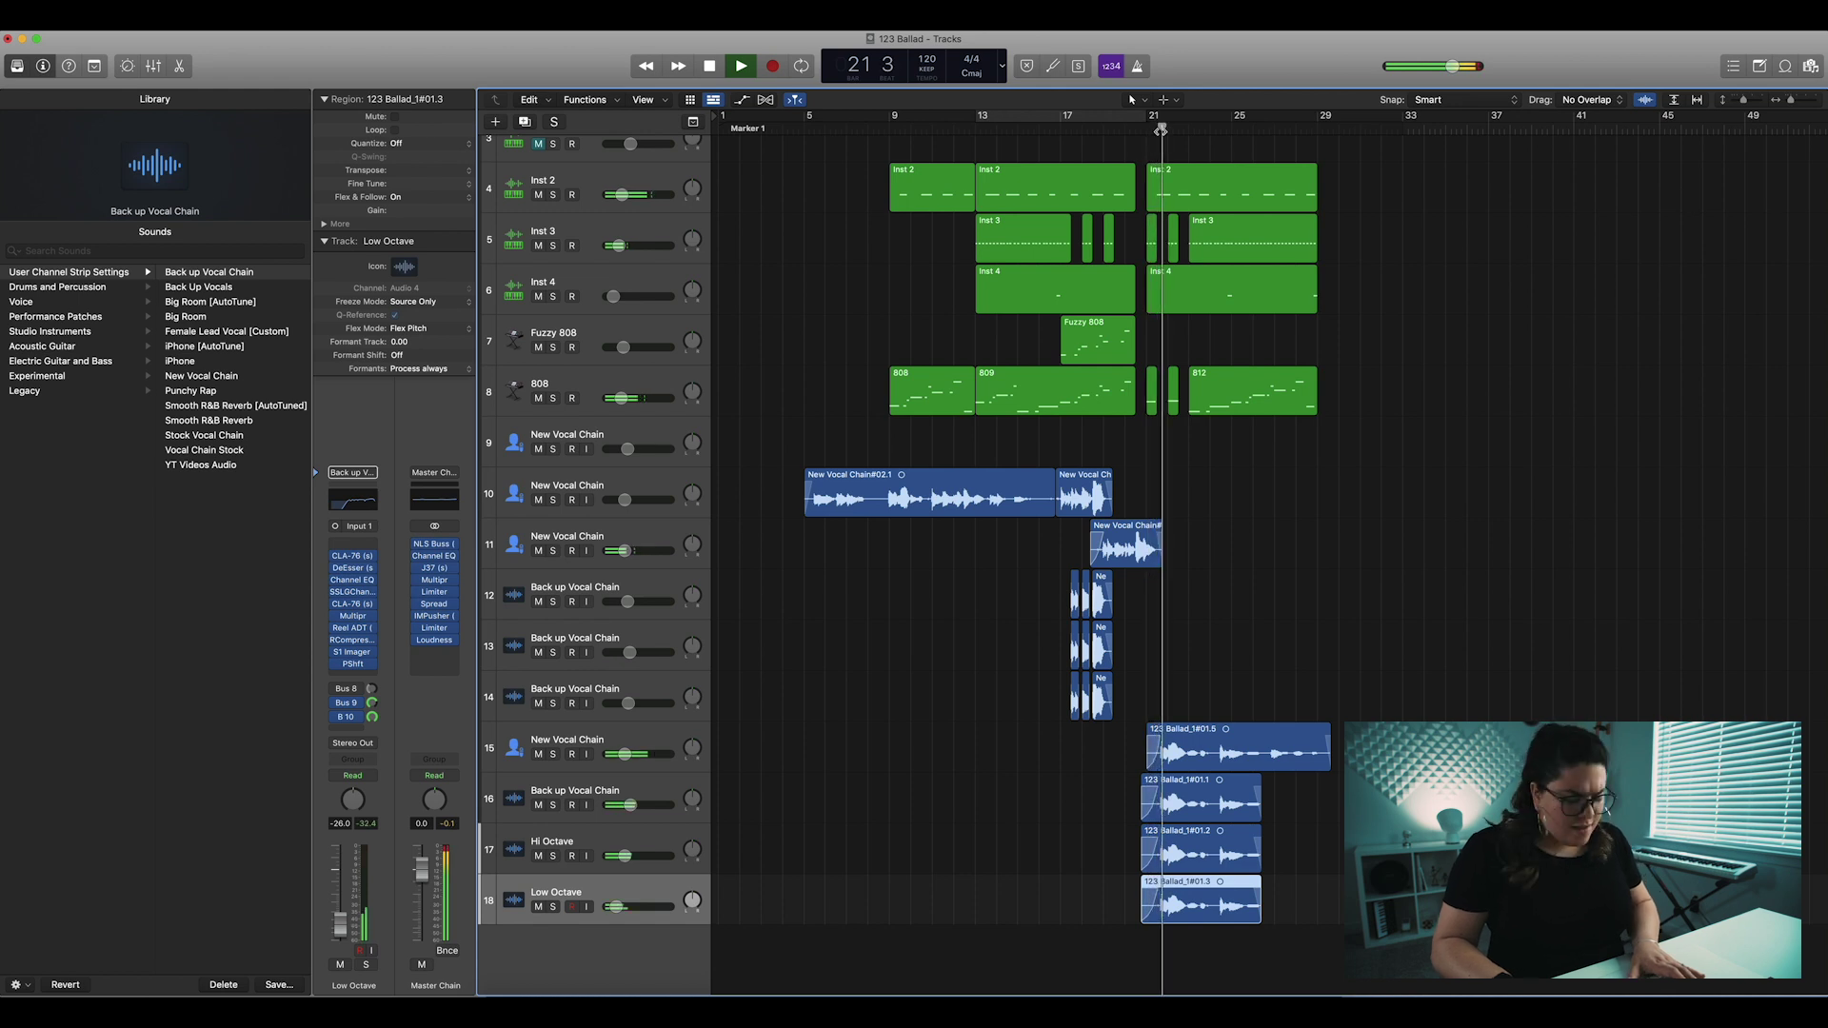